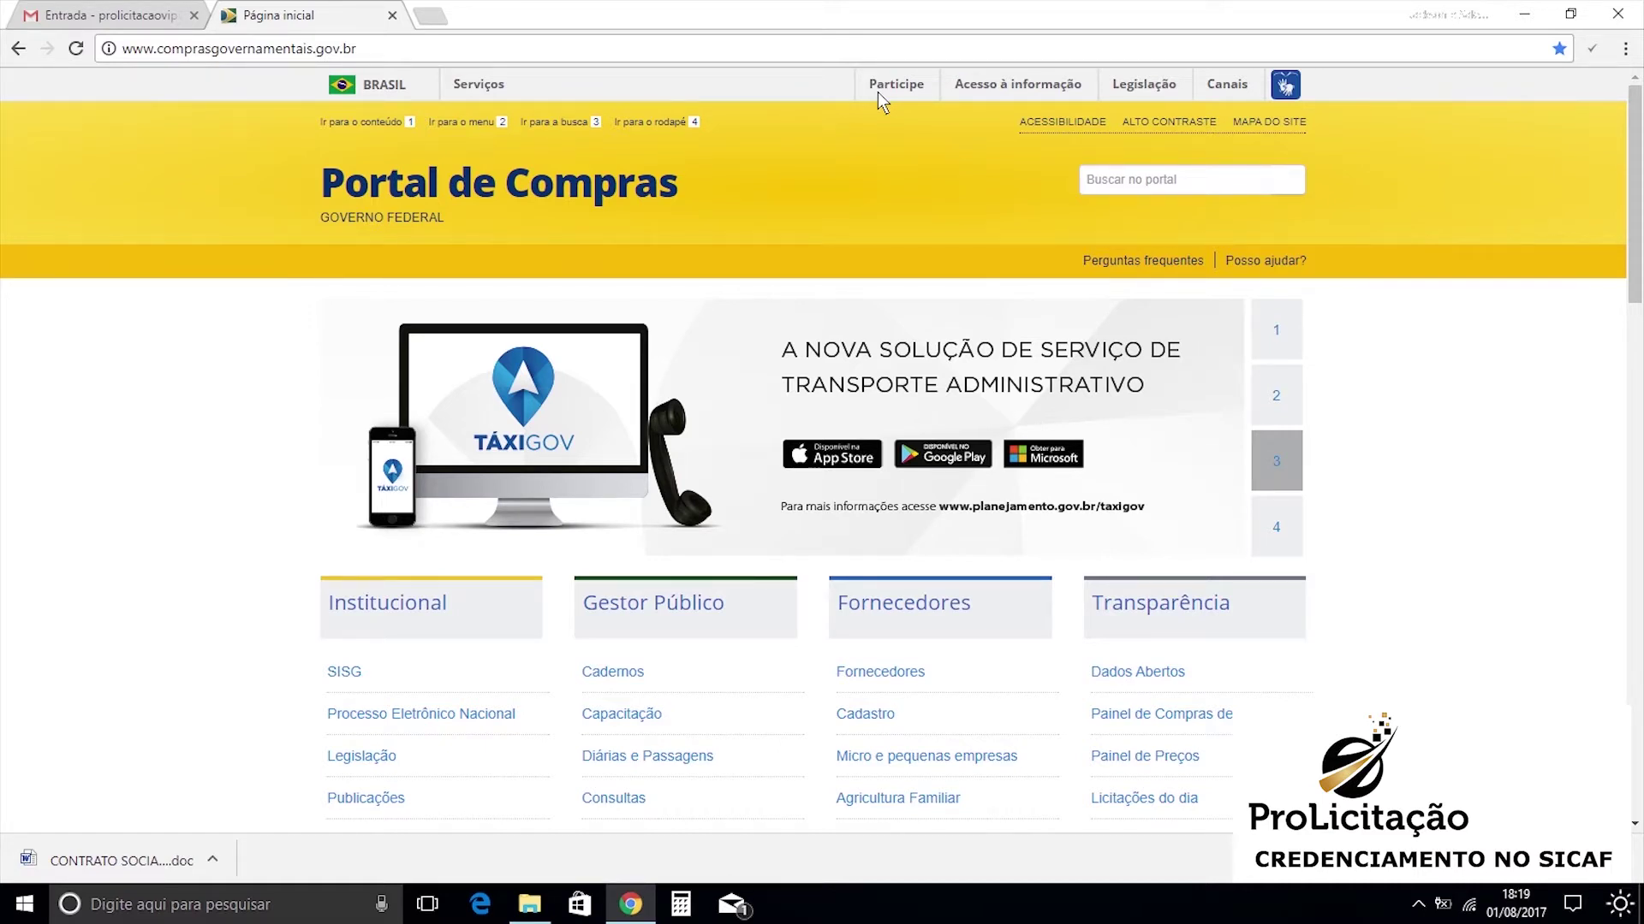
Step: Open Cadastro SICAF from Portal de Compras' Fornecedores > Cadastro page, reaching the supplier login
{"action": "left_click", "coordinate": [891, 675]}
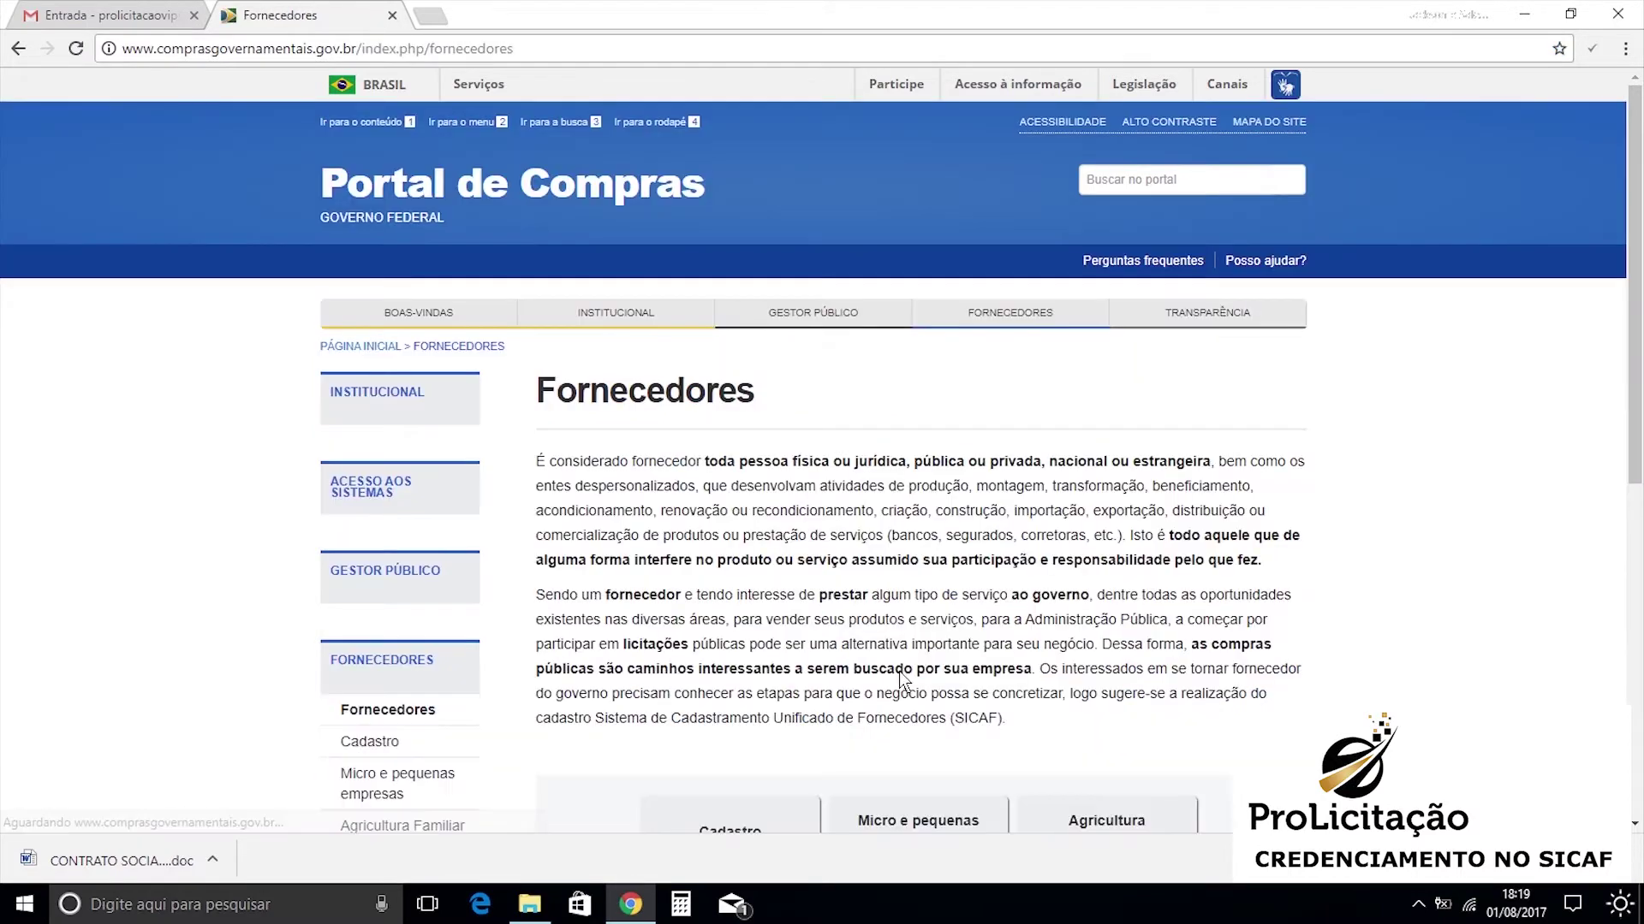
{"action": "scroll", "coordinate": [857, 645], "scroll_direction": "down", "scroll_amount": 2}
{"action": "left_click", "coordinate": [762, 628]}
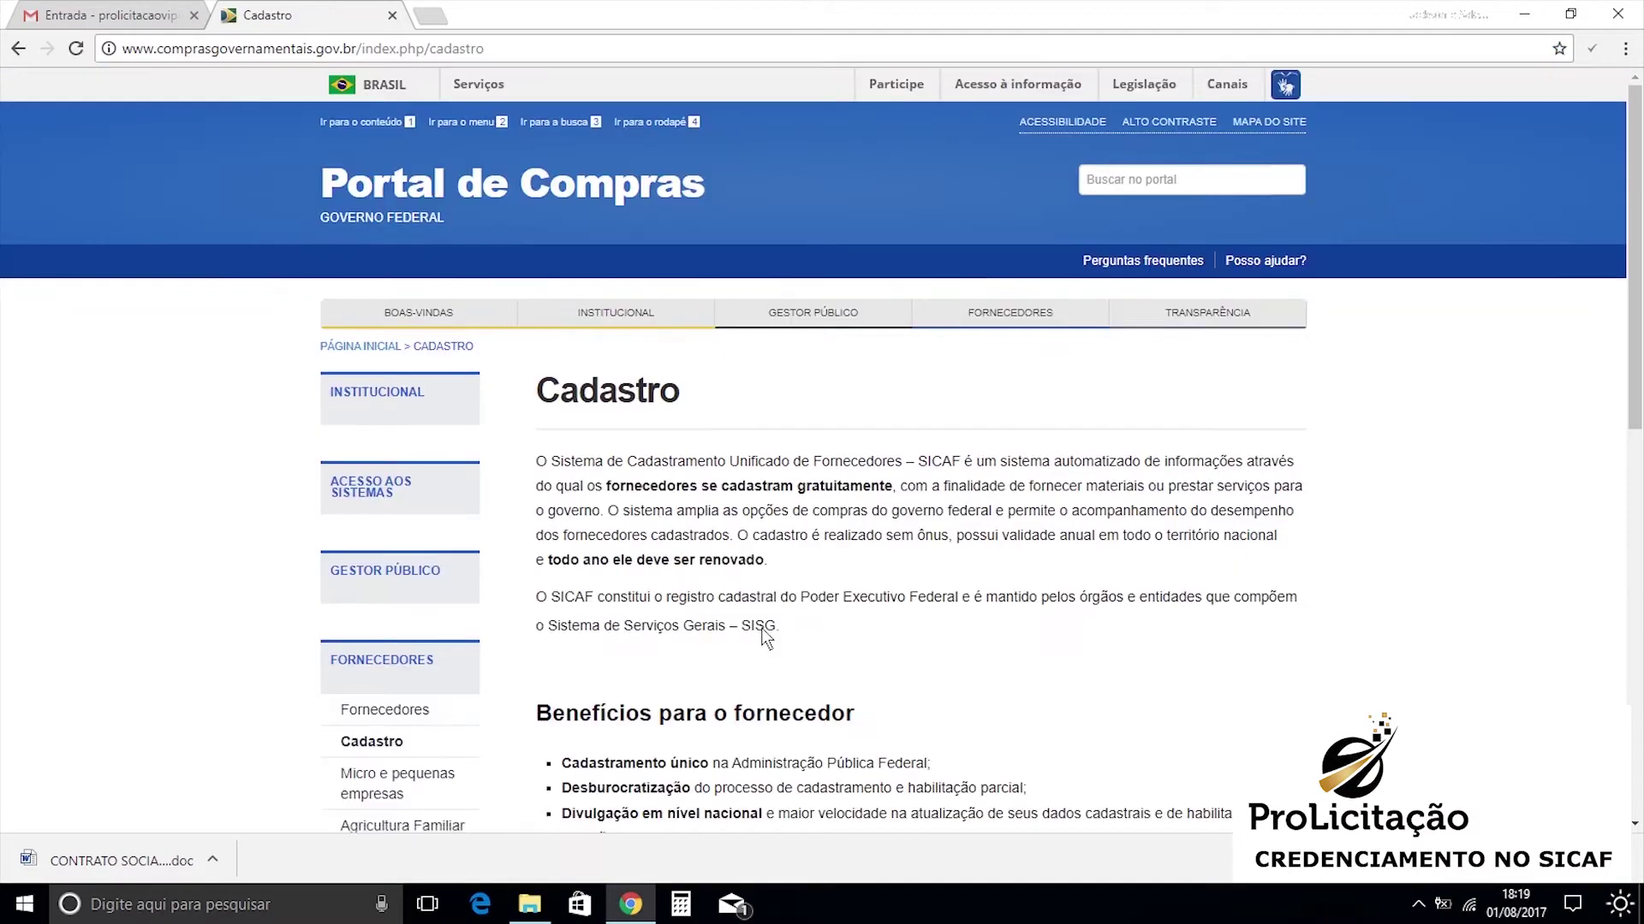
{"action": "scroll", "coordinate": [764, 638], "scroll_direction": "down", "scroll_amount": 10}
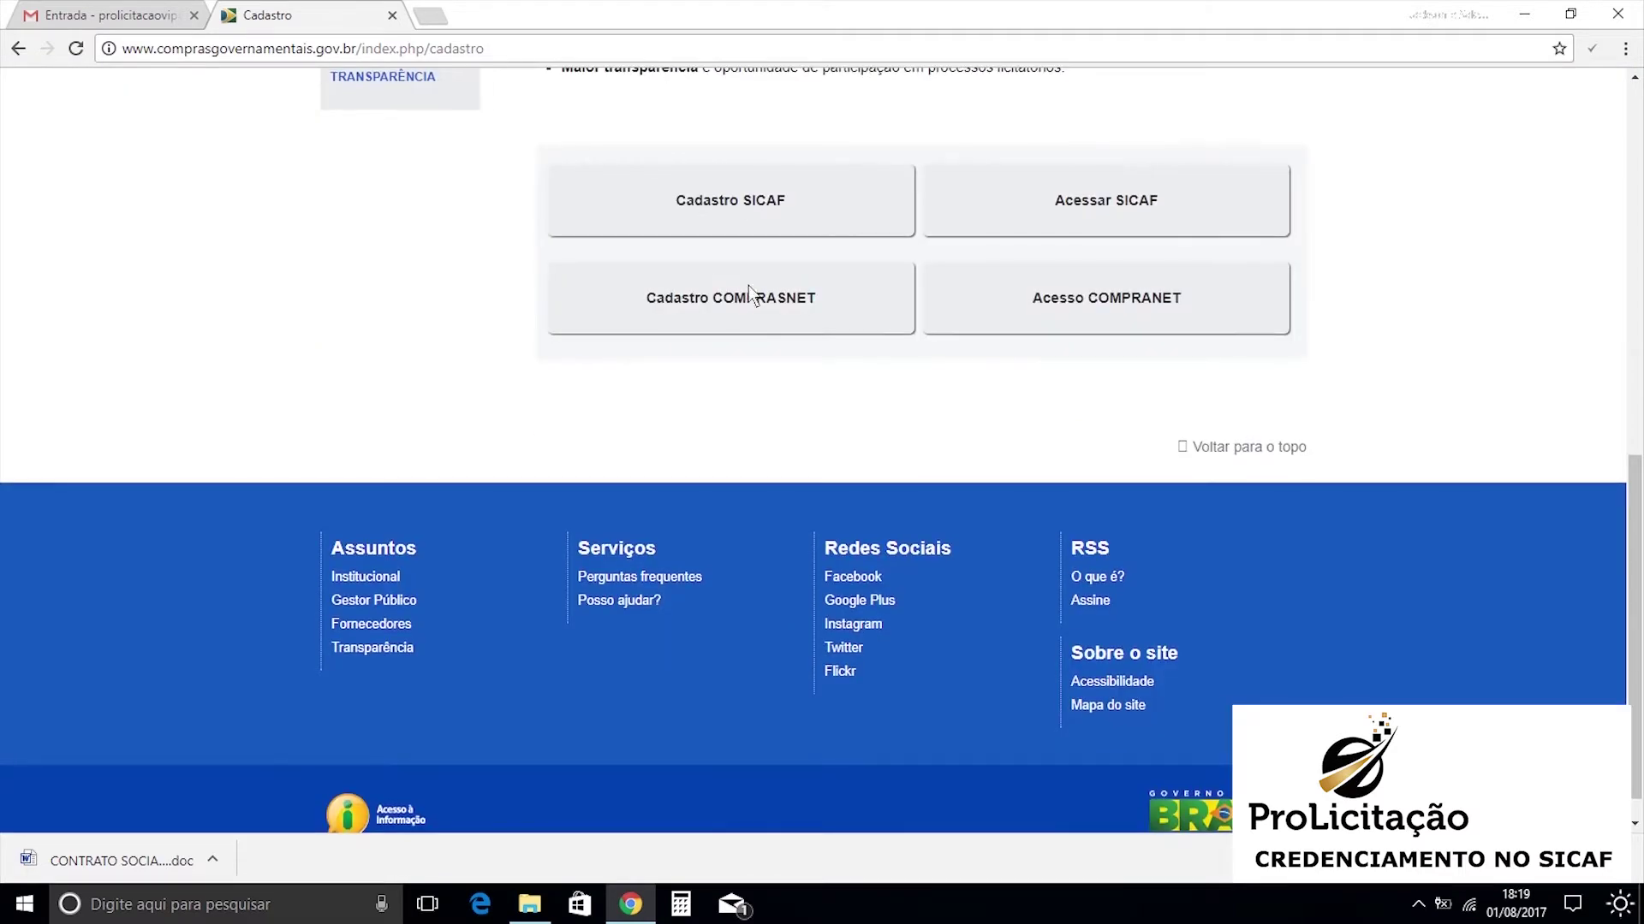
{"action": "left_click", "coordinate": [741, 221]}
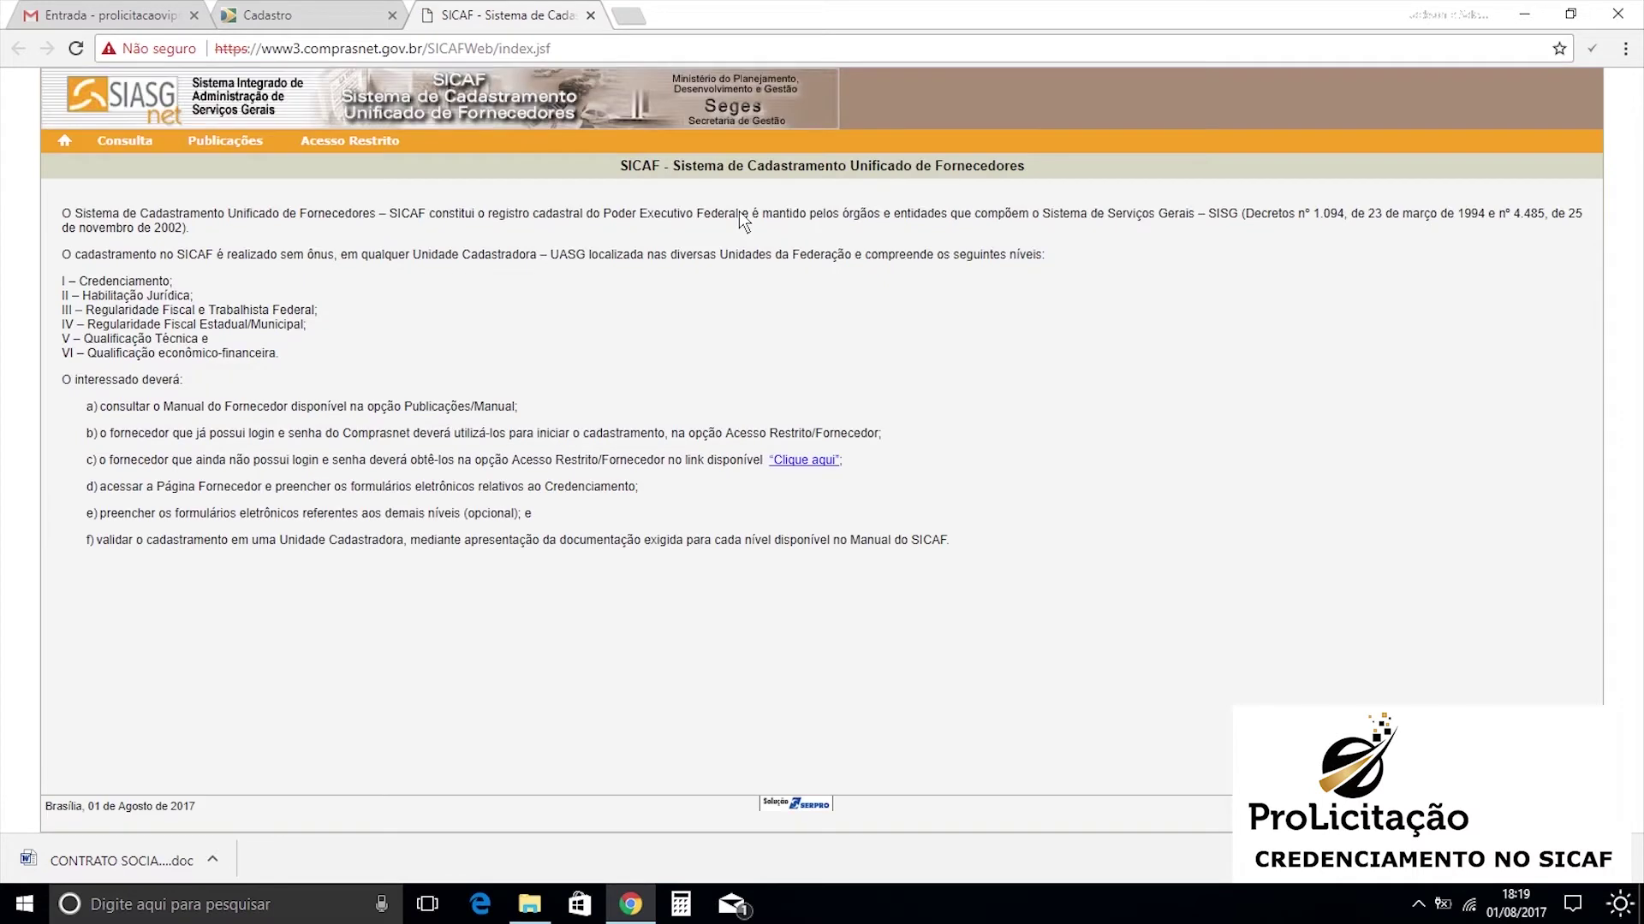
{"action": "mouse_move", "coordinate": [321, 141]}
Step: Log in as Fornecedor with the supplier's CPF and password, dismissing the renewal notice
{"action": "left_click", "coordinate": [326, 181]}
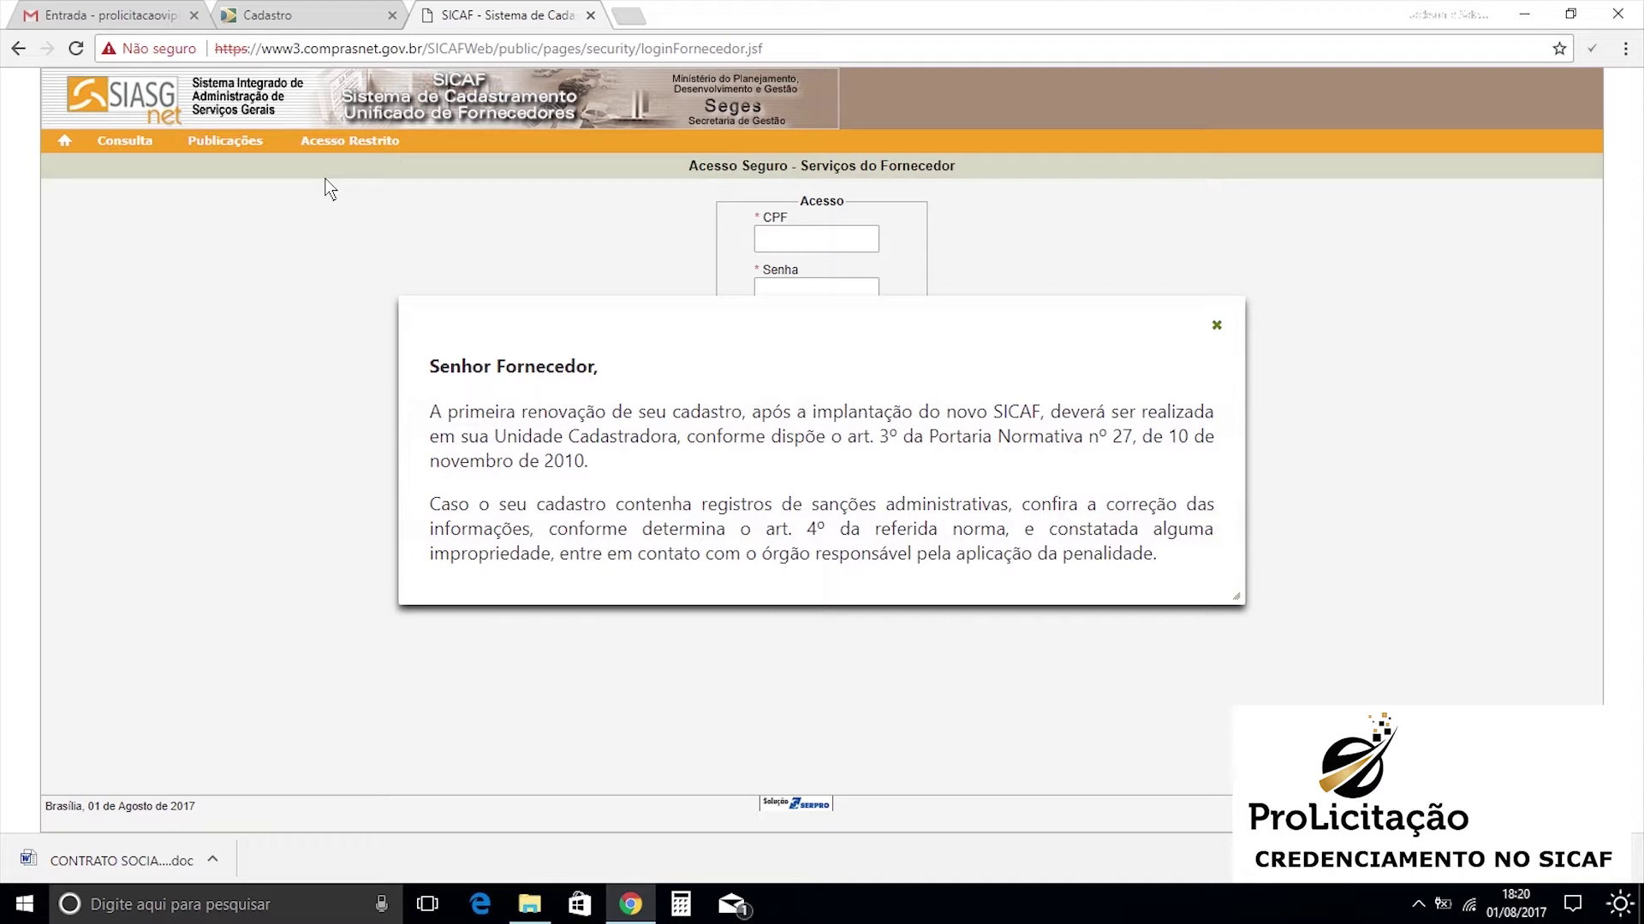
{"action": "left_click", "coordinate": [1216, 325]}
{"action": "left_click", "coordinate": [820, 241]}
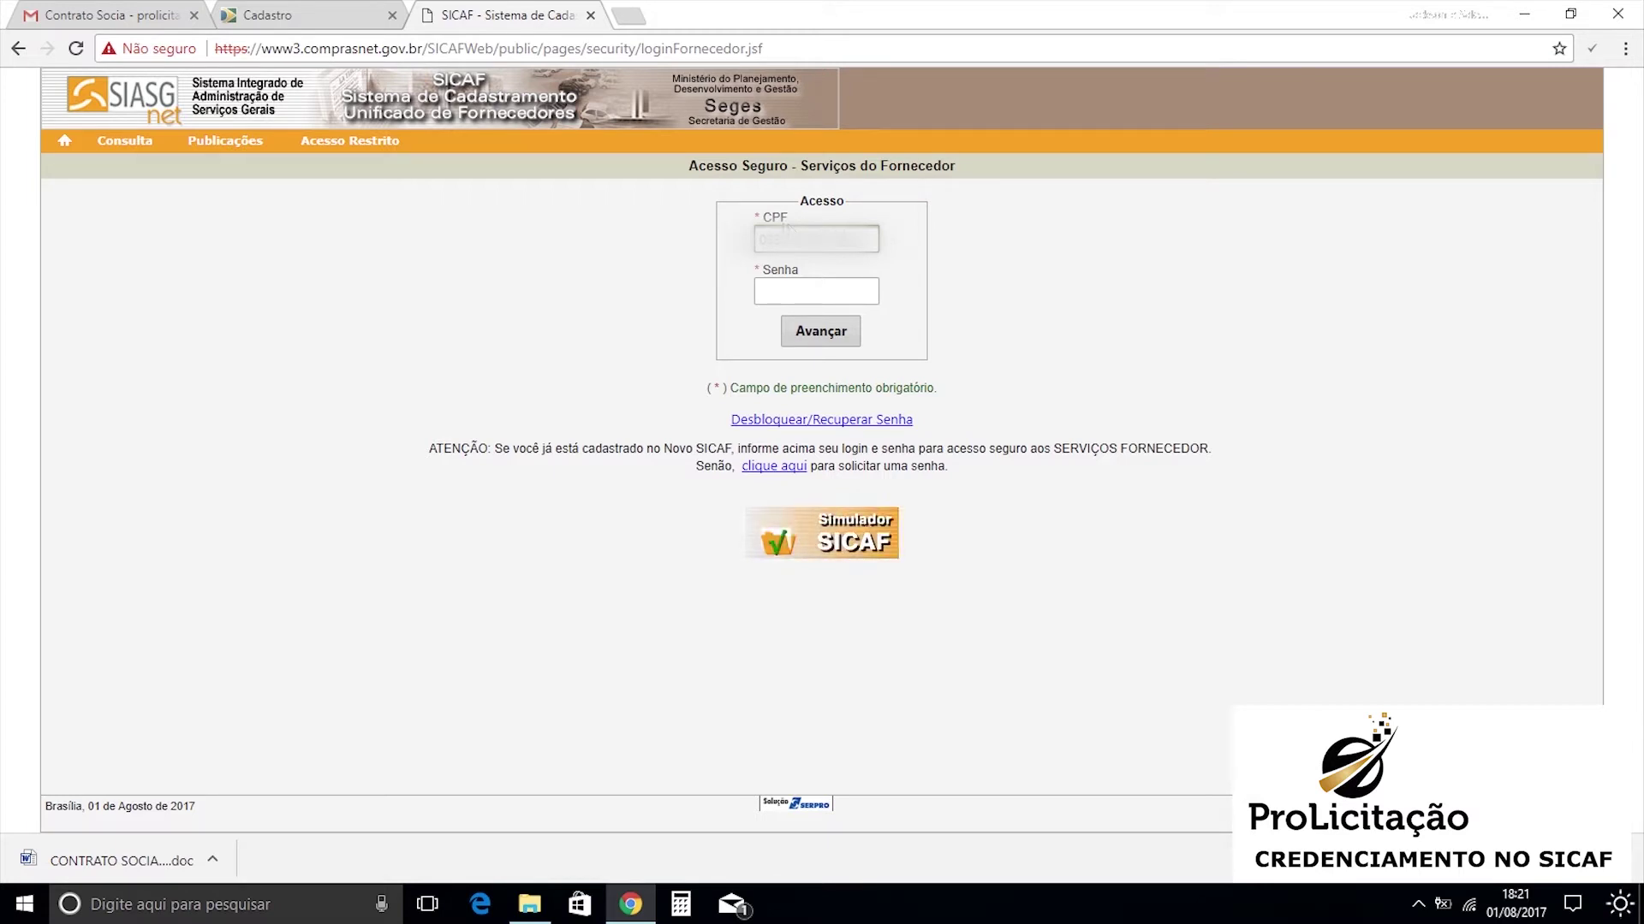
{"action": "left_click", "coordinate": [827, 296]}
{"action": "type", "text": "****"}
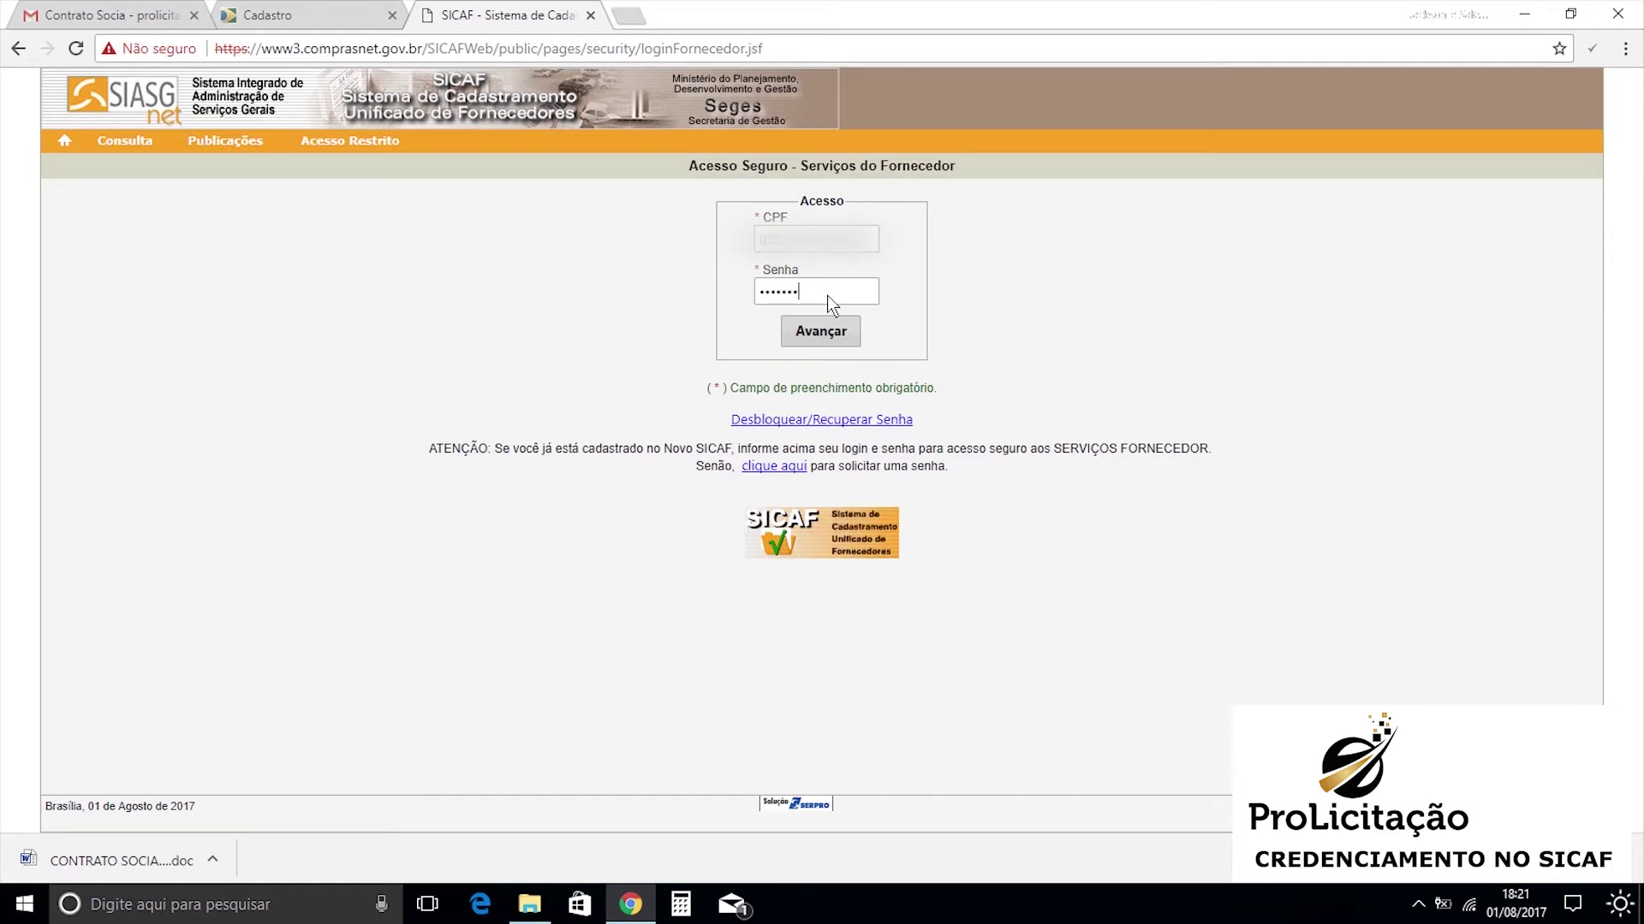
{"action": "type", "text": "***"}
{"action": "left_click", "coordinate": [834, 332]}
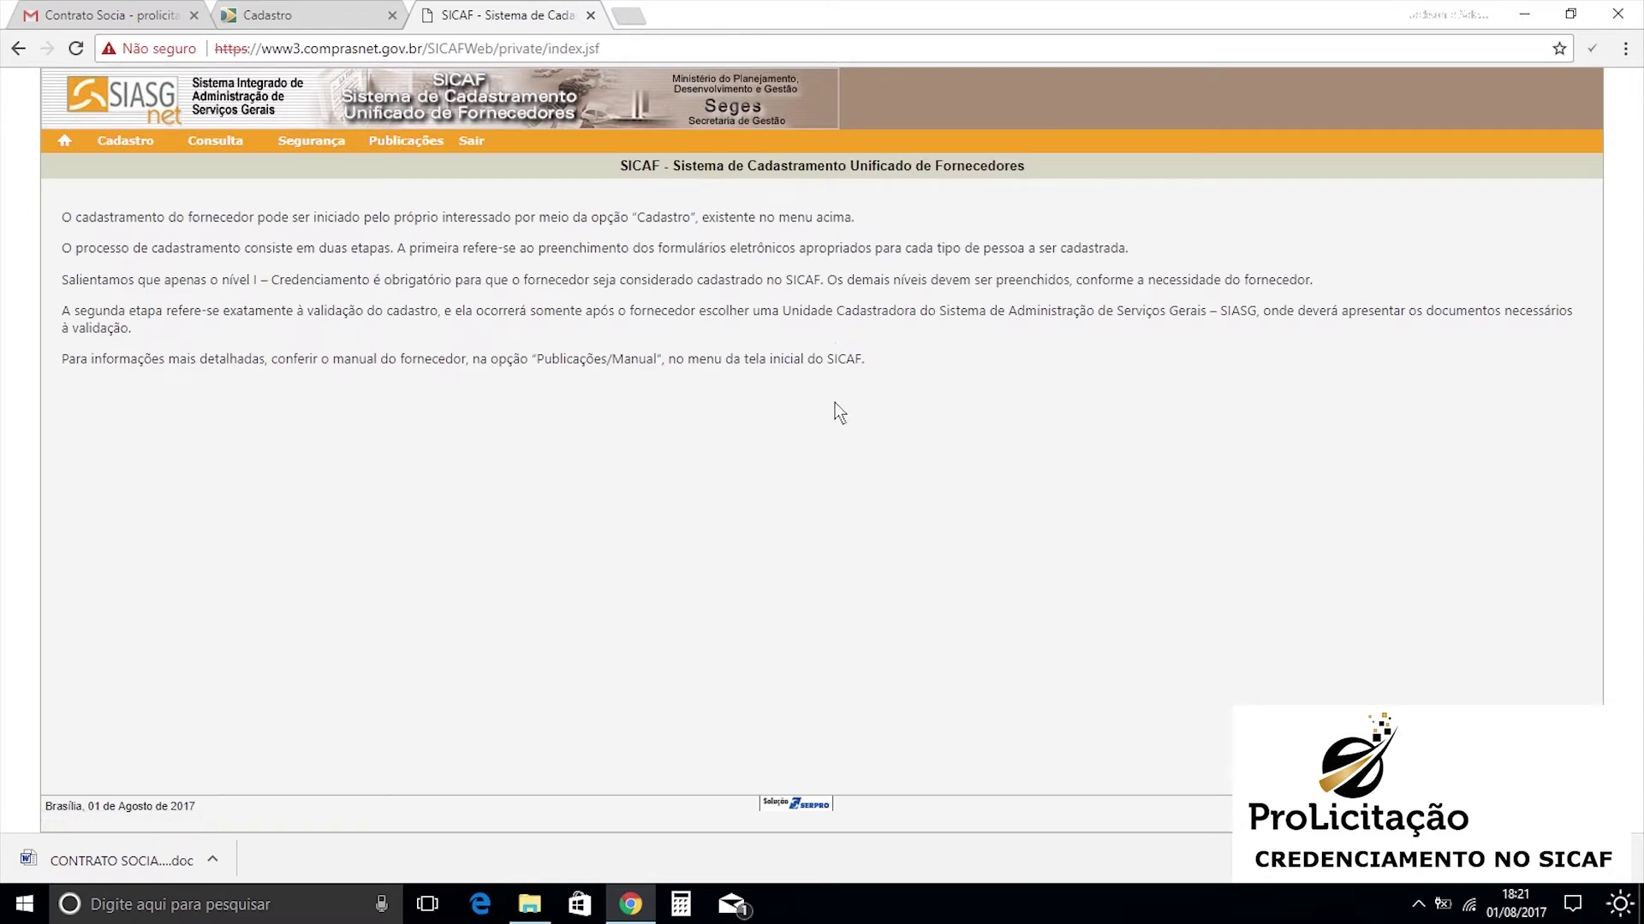
Step: Choose Cadastro > Nível I - Credenciamento from the menu
{"action": "mouse_move", "coordinate": [148, 148]}
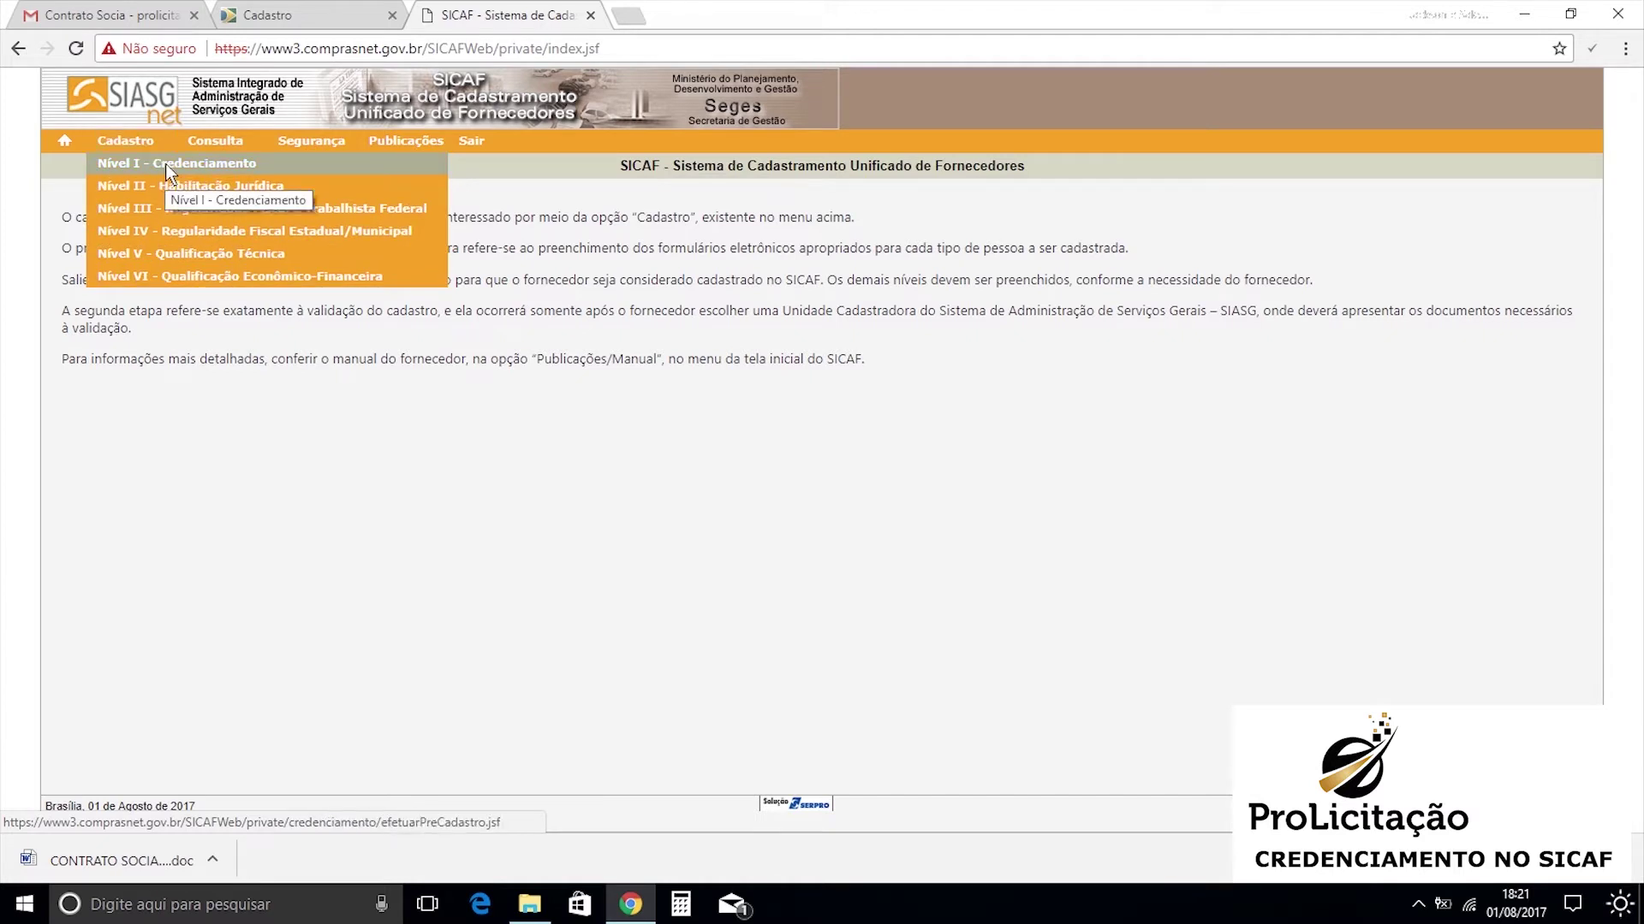
{"action": "left_click", "coordinate": [166, 165]}
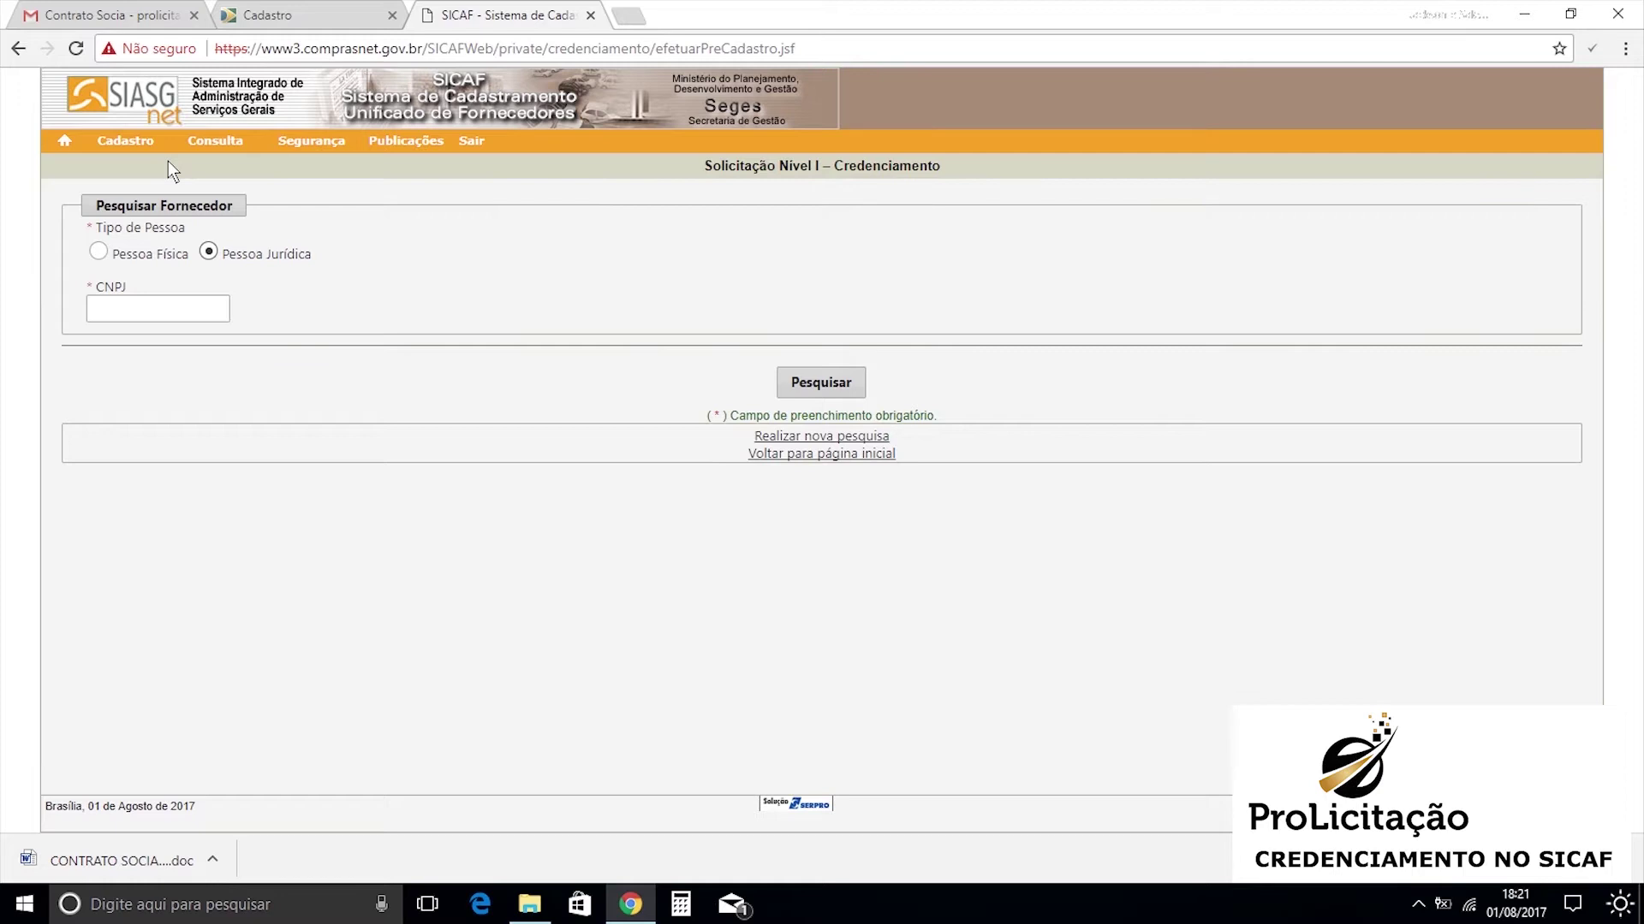
Step: Search for the company by its CNPJ to load its unregistered Level I data form
{"action": "left_click", "coordinate": [147, 310]}
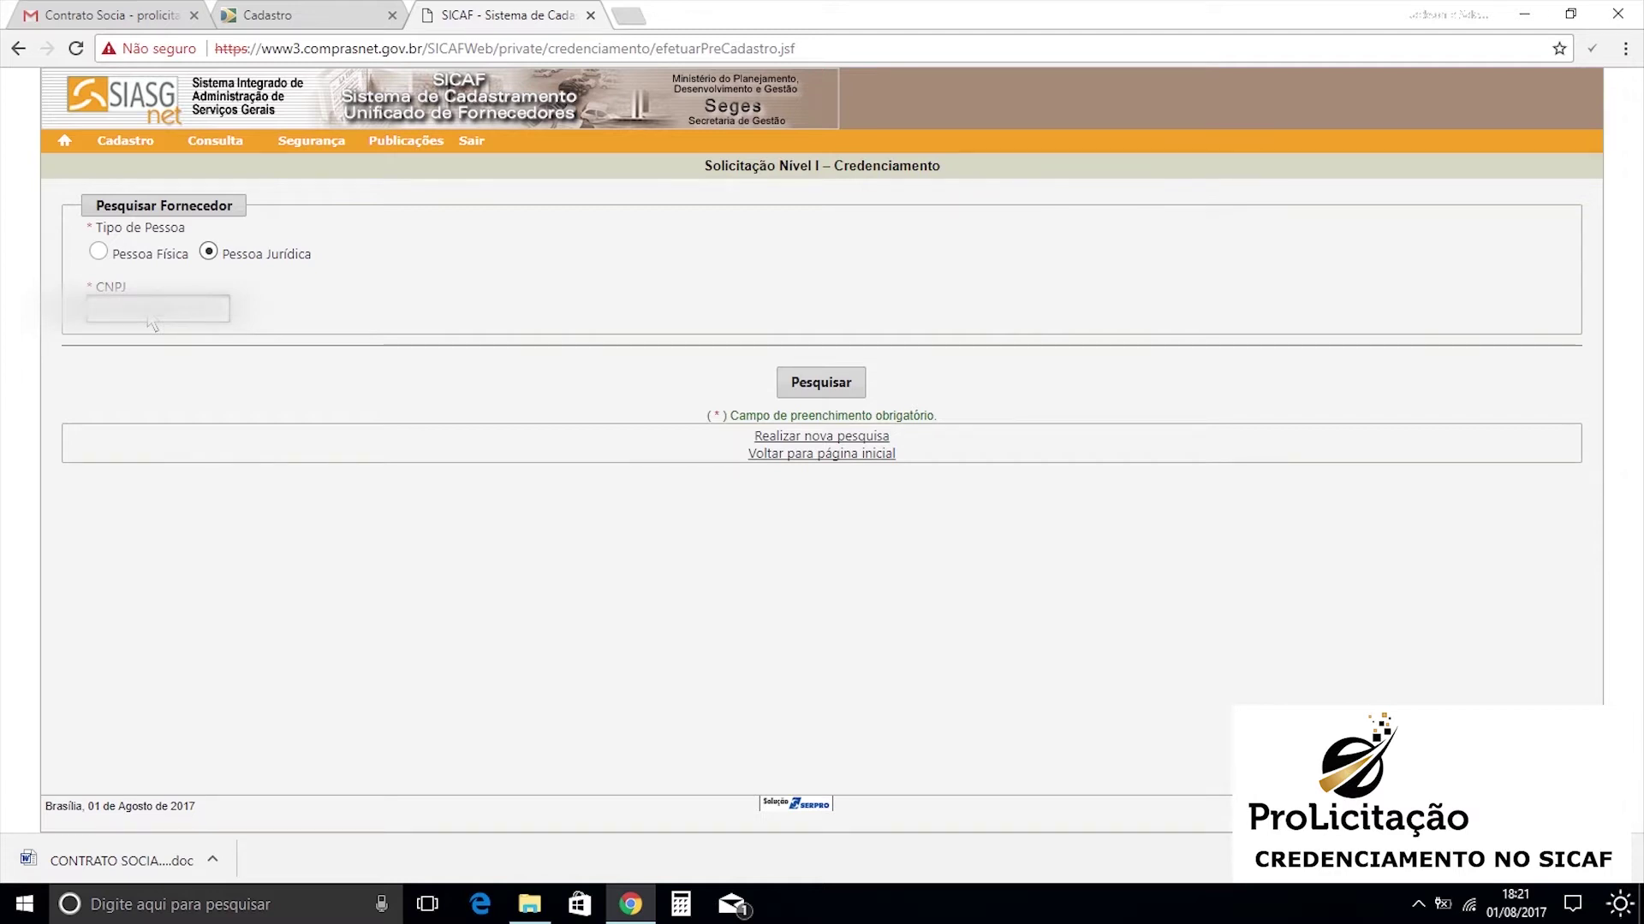
{"action": "left_click", "coordinate": [804, 390]}
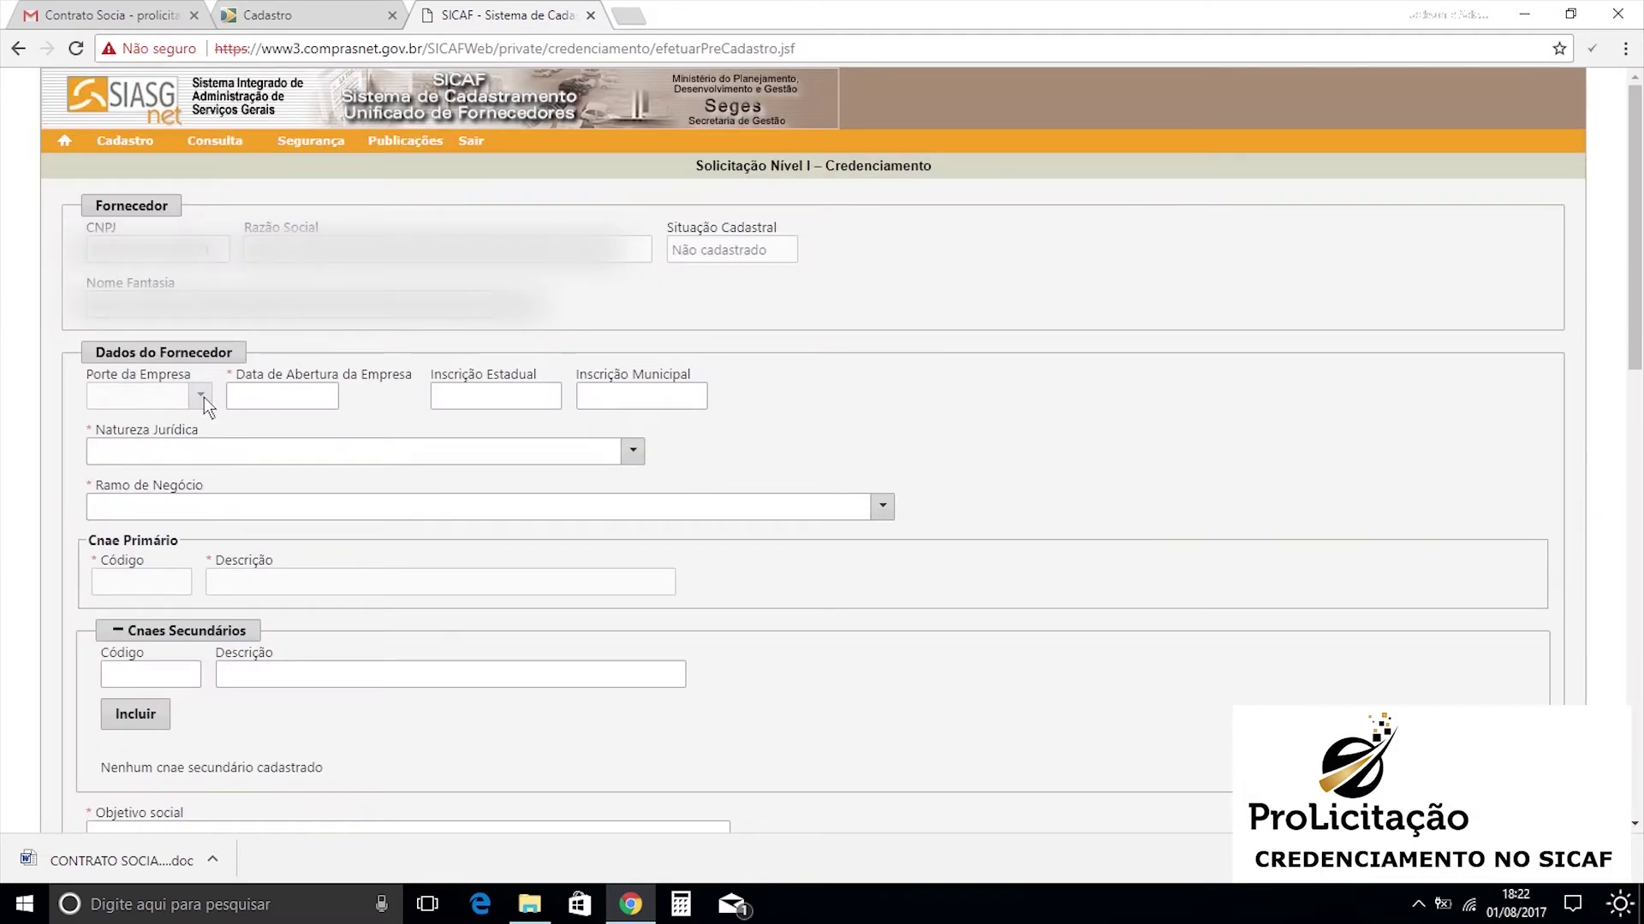
Step: Enter opening date 29/05/2017 and choose SOCIEDADE EMPRESÁRIA LIMITADA as Natureza Jurídica
{"action": "left_click", "coordinate": [239, 399]}
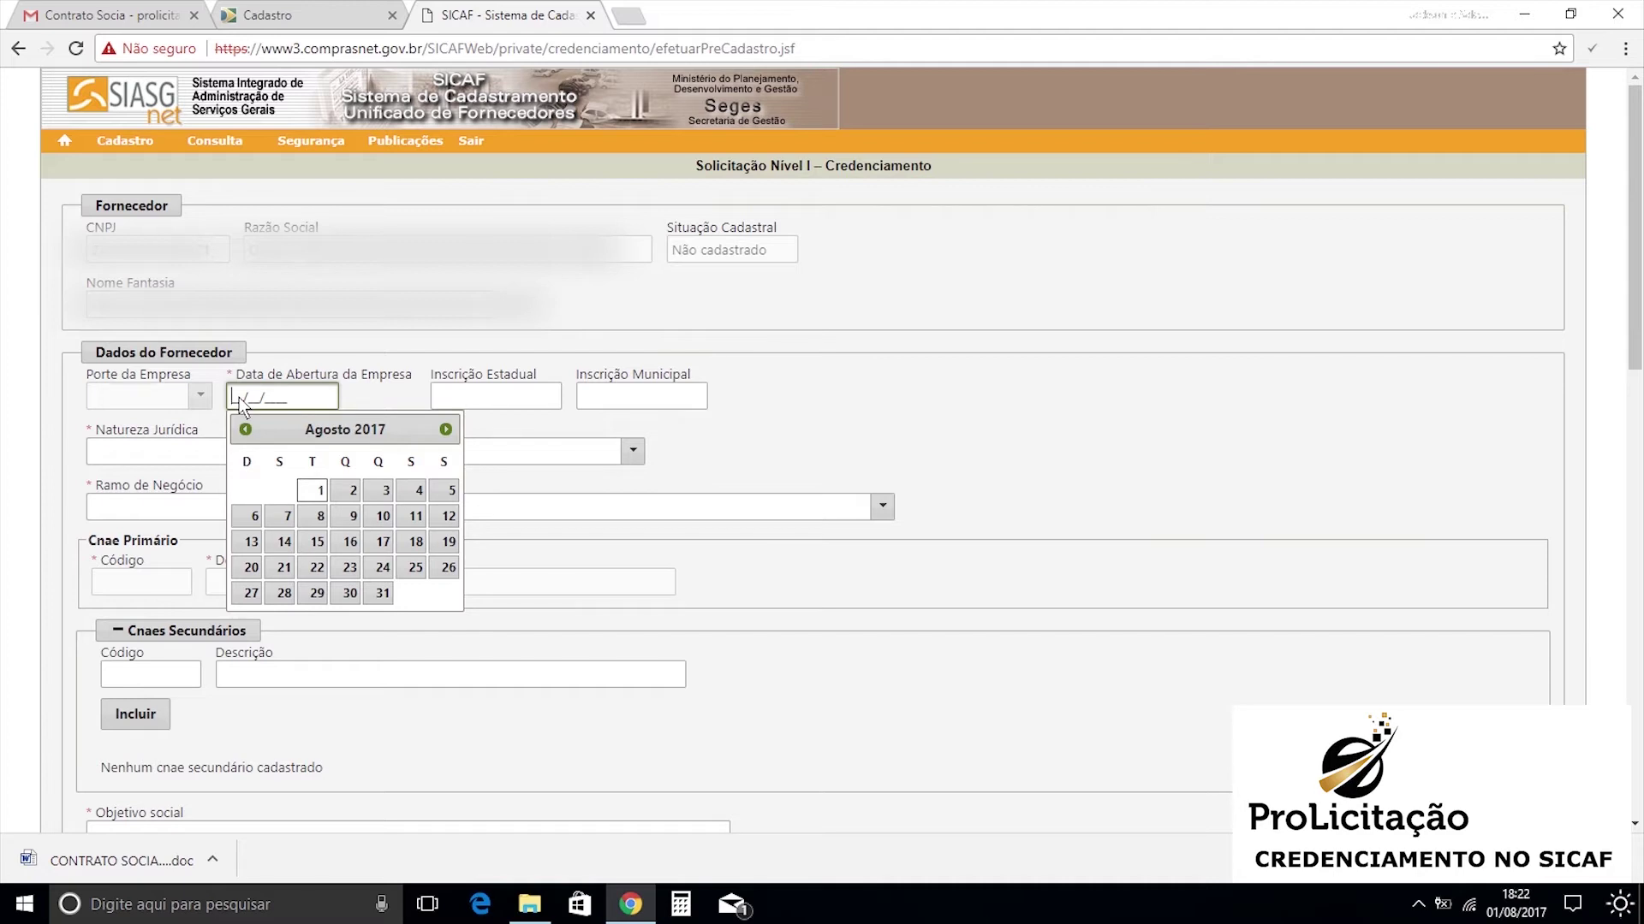
{"action": "type", "text": "20/"}
{"action": "type", "text": "05/"}
{"action": "type", "text": "2017"}
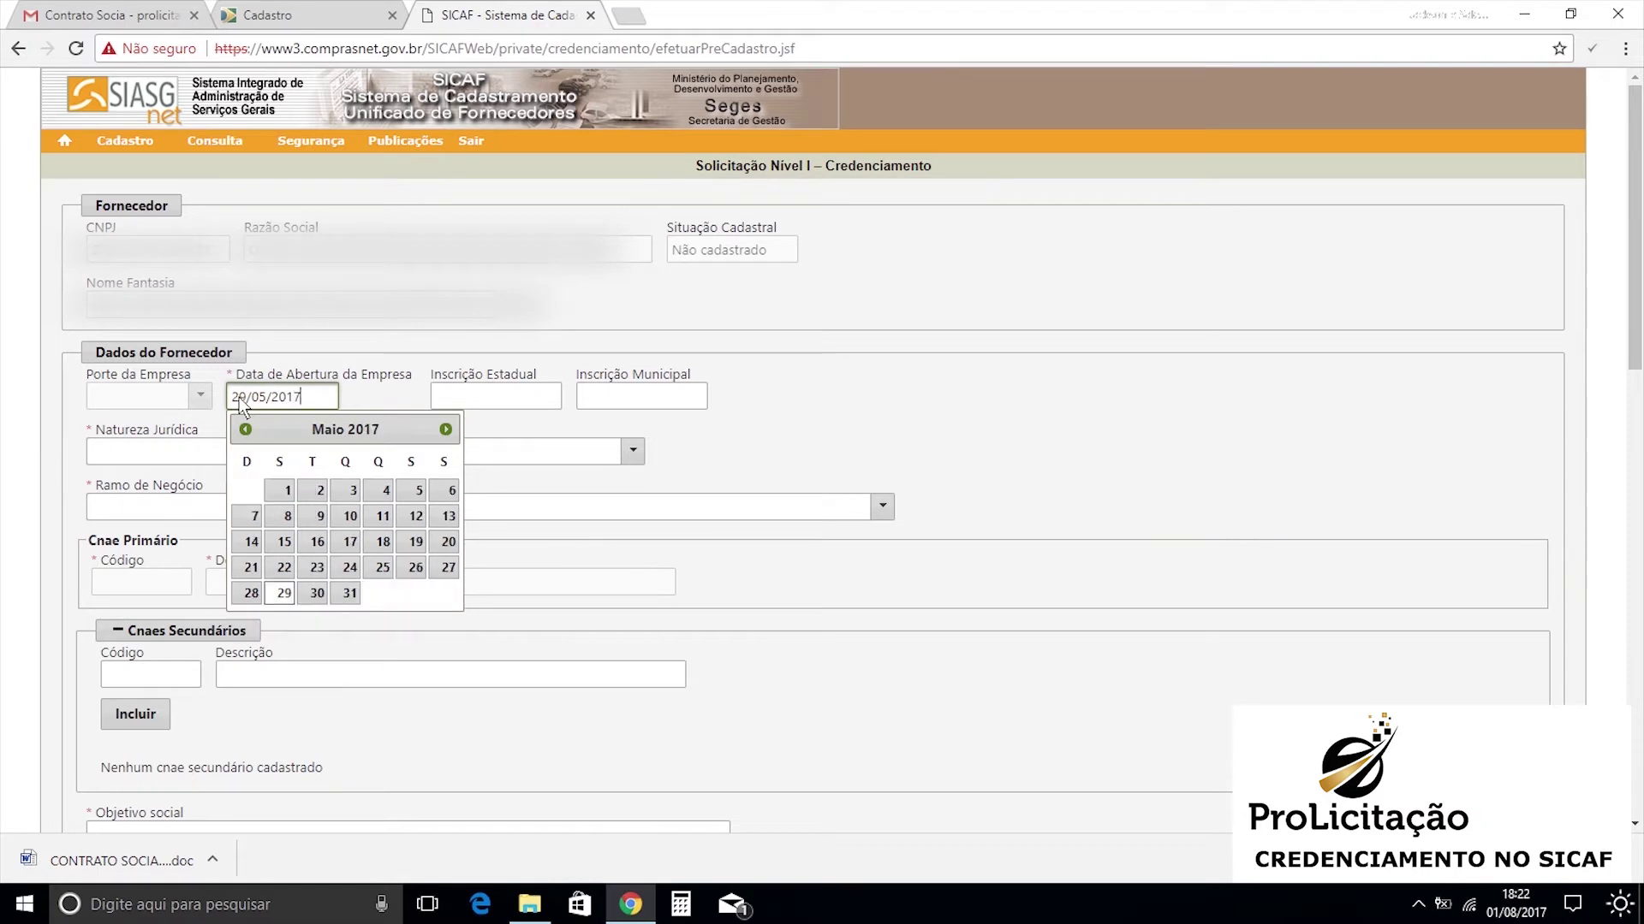
{"action": "key", "text": "Tab"}
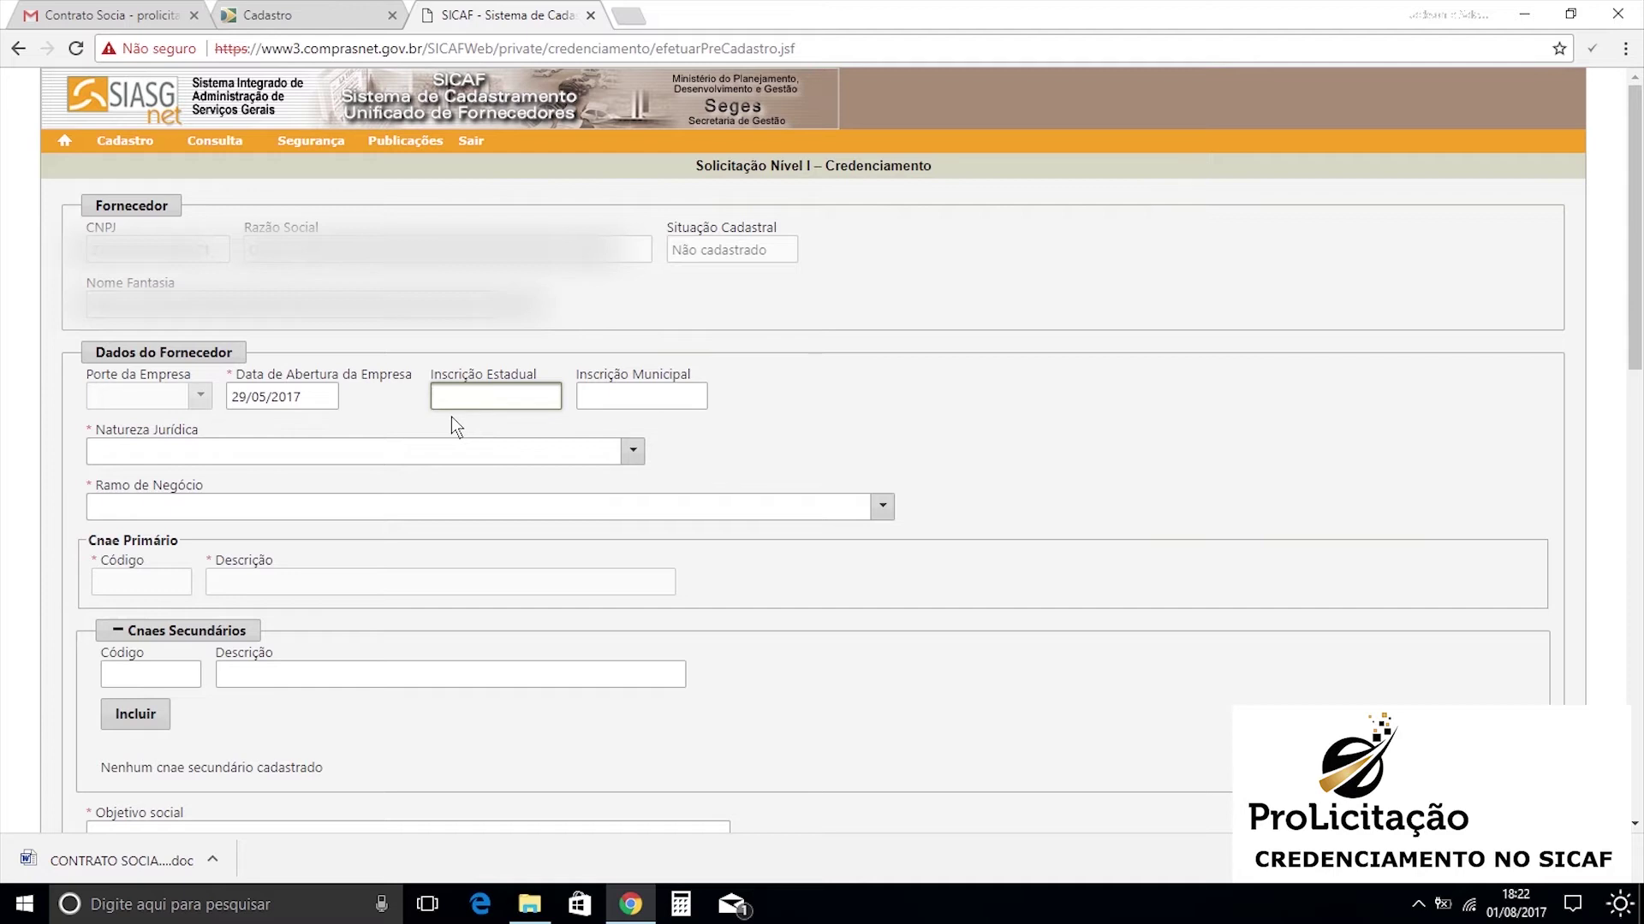
{"action": "key", "text": "Tab"}
{"action": "key", "text": "shift+Tab"}
{"action": "key", "text": "Tab"}
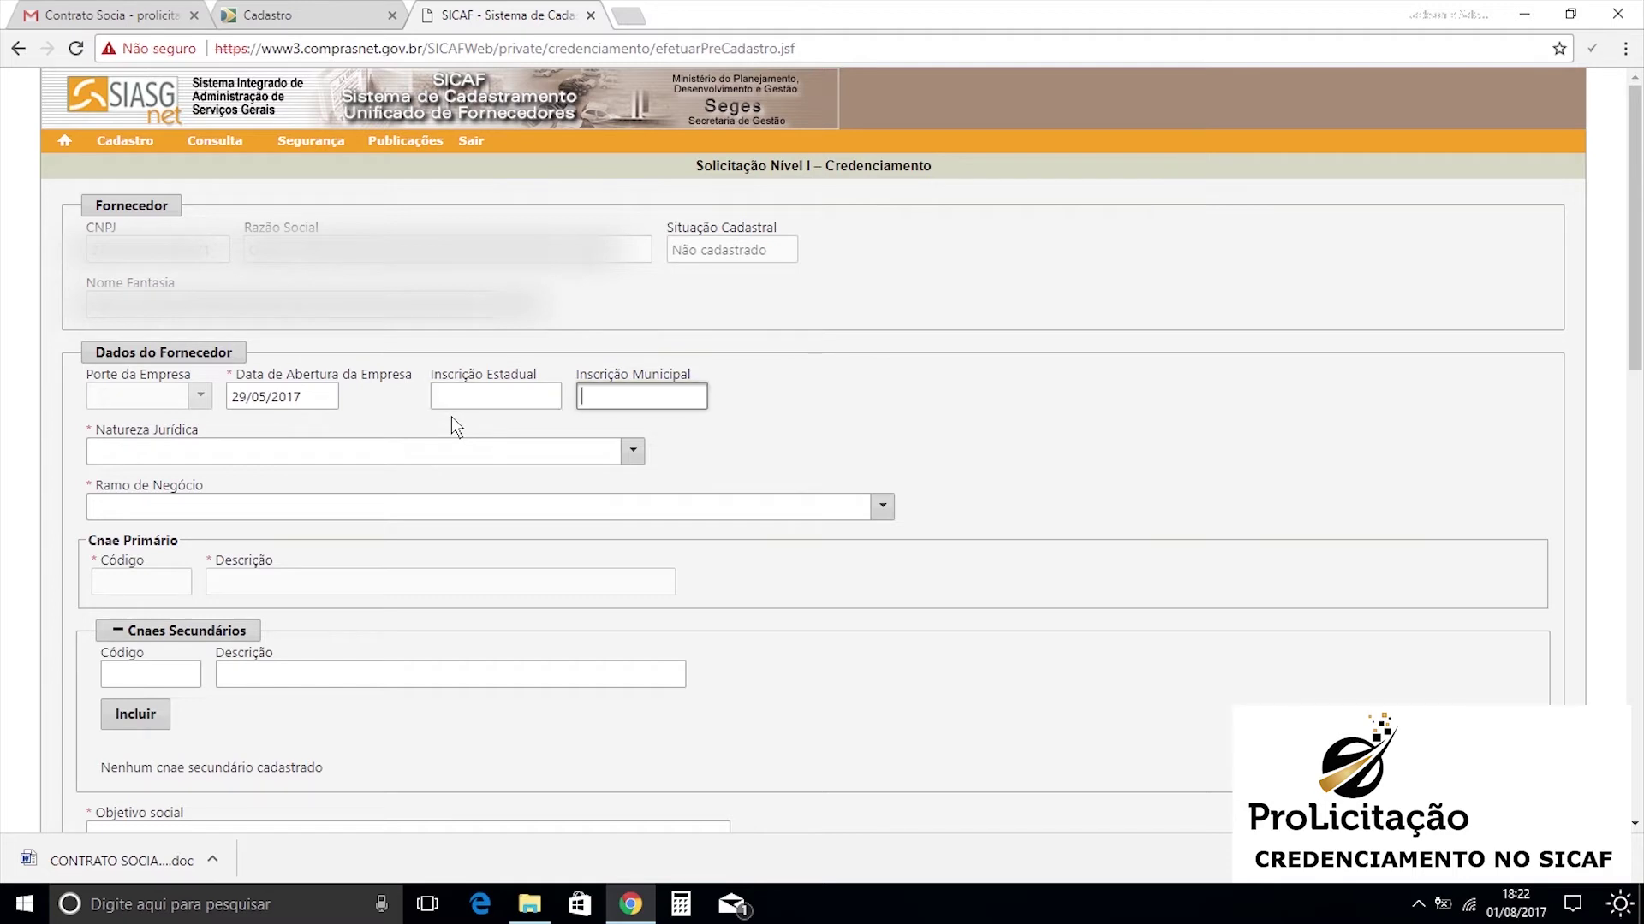
{"action": "key", "text": "Tab"}
{"action": "left_click", "coordinate": [454, 451]}
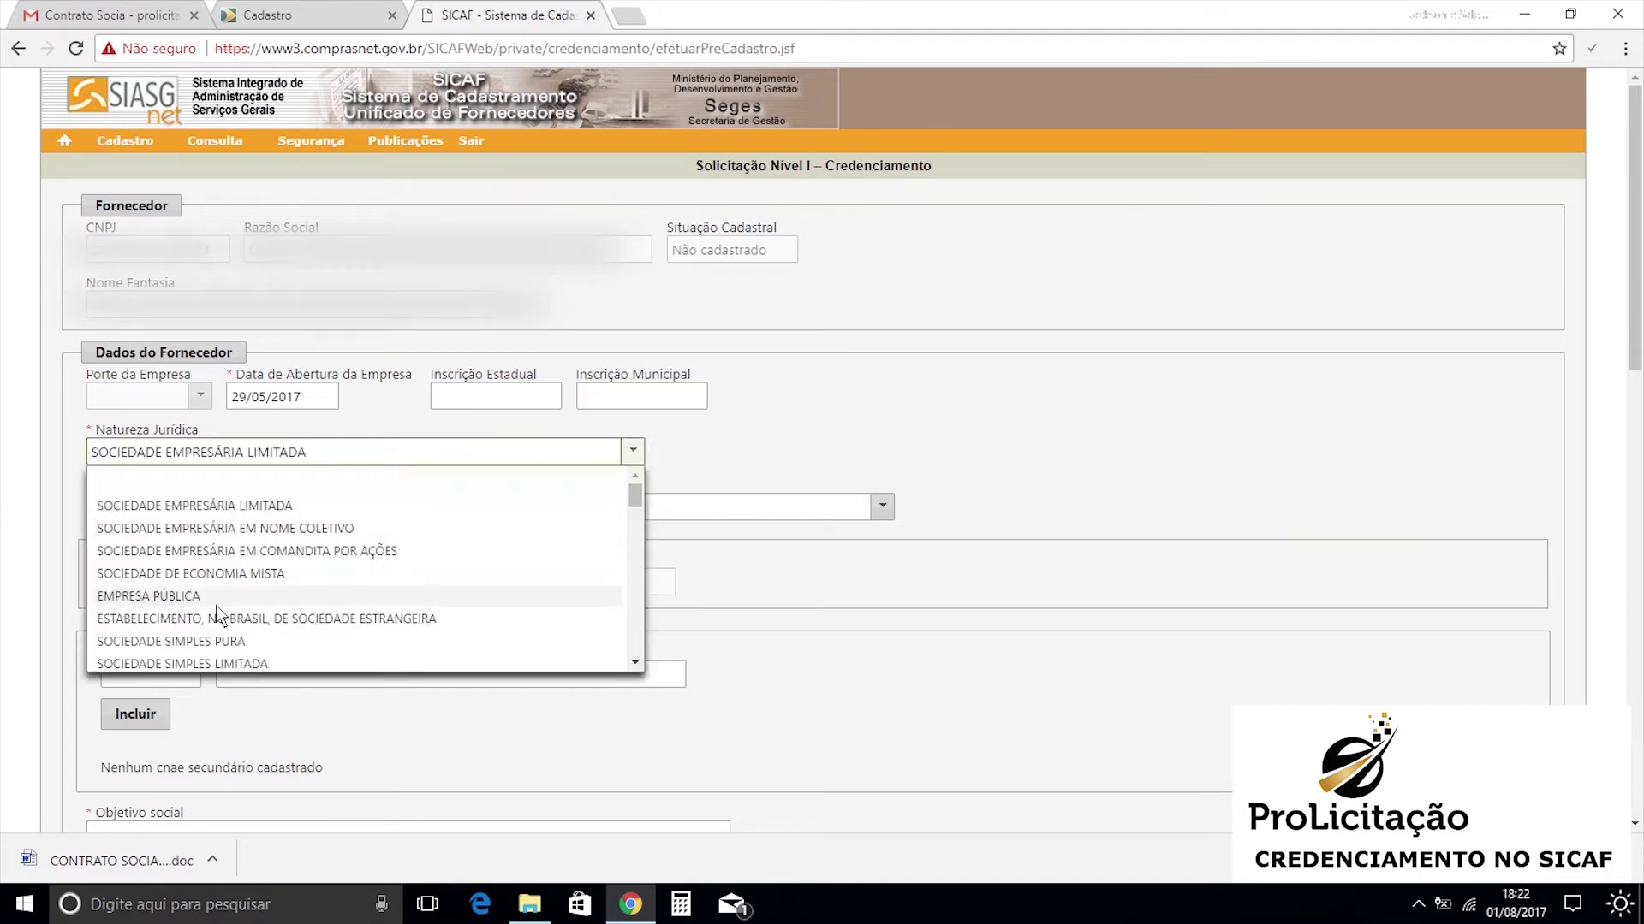
Step: Keep the legal nature and pick the office and administrative support services Ramo de Negócio
{"action": "left_click", "coordinate": [627, 457]}
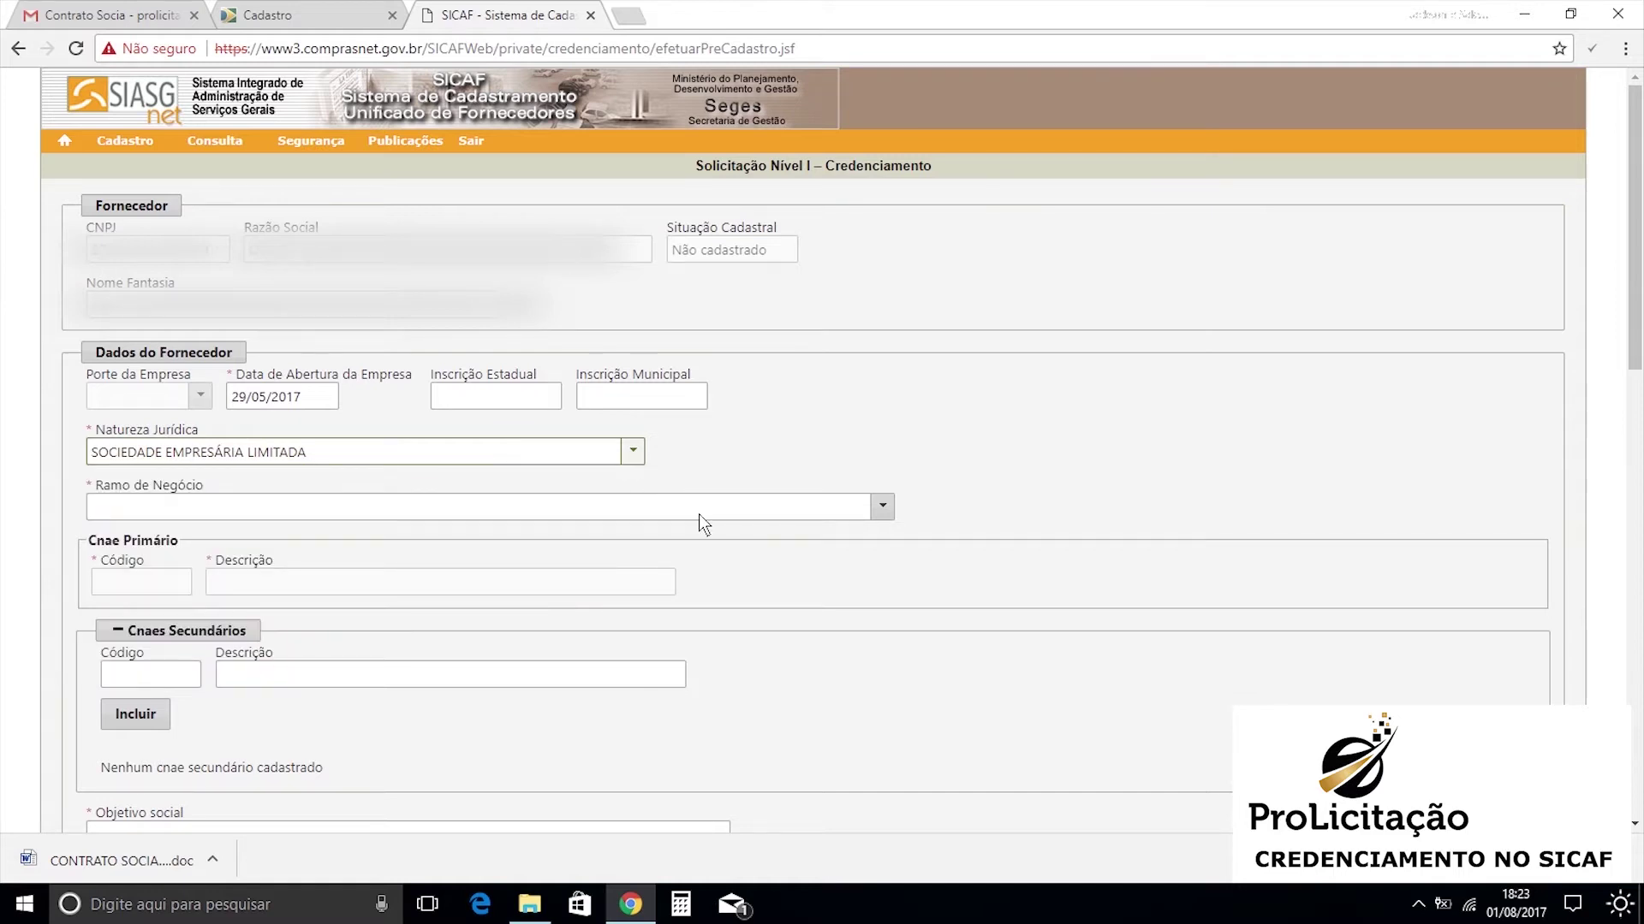
{"action": "left_click", "coordinate": [885, 517]}
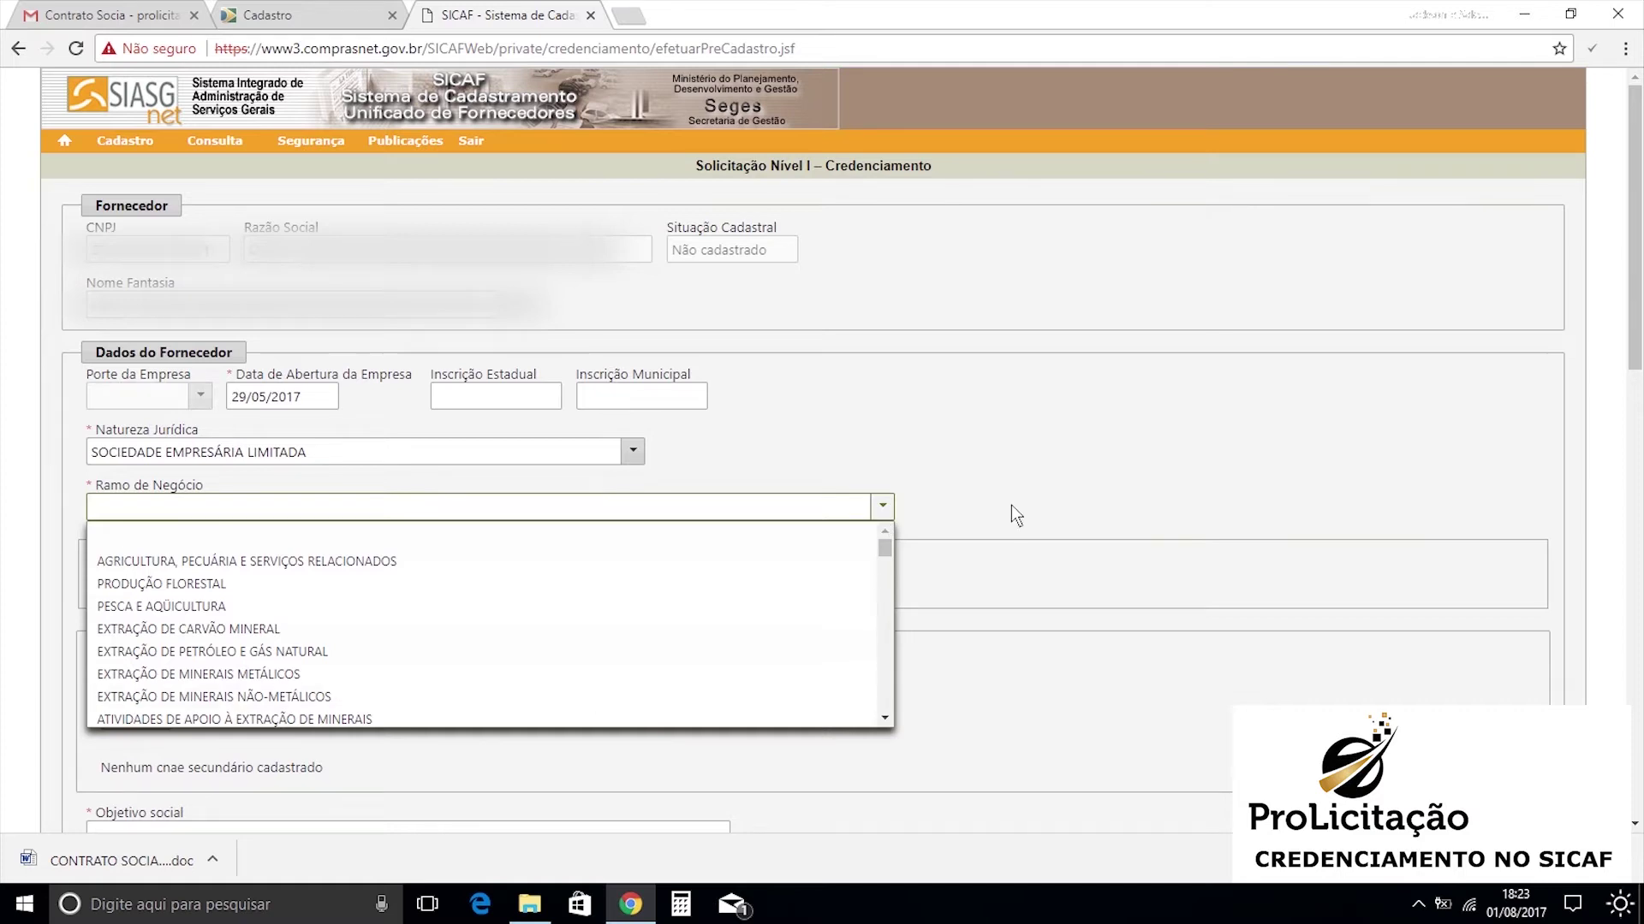
{"action": "left_click", "coordinate": [888, 505]}
{"action": "left_click", "coordinate": [847, 505]}
{"action": "key", "text": "s"}
{"action": "key", "text": "e"}
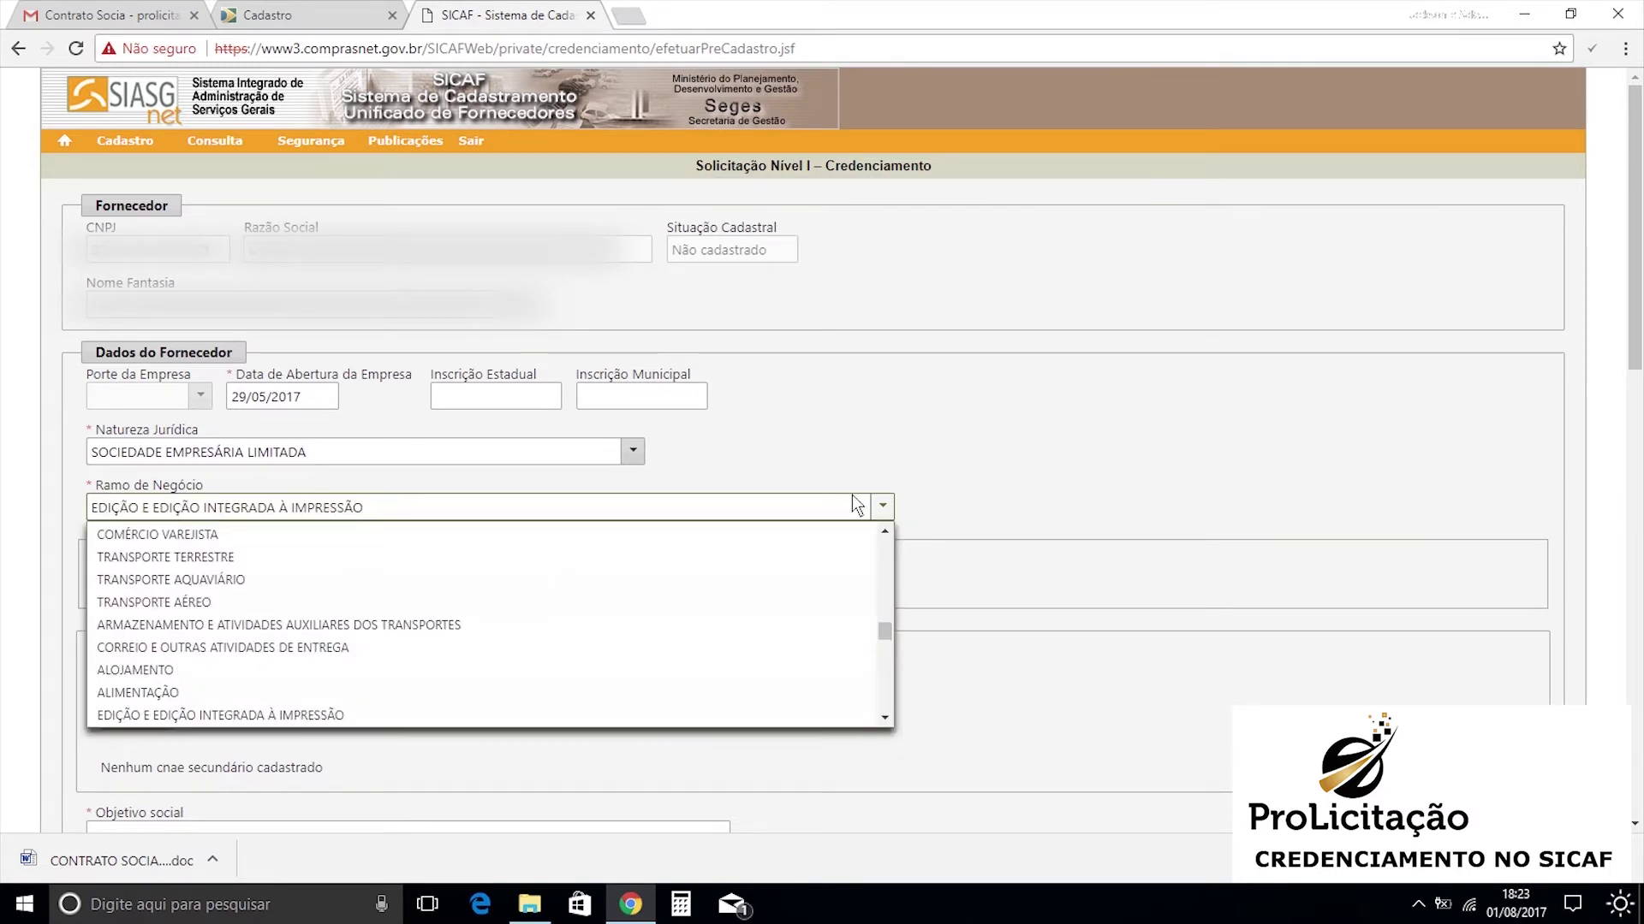
{"action": "key", "text": "s"}
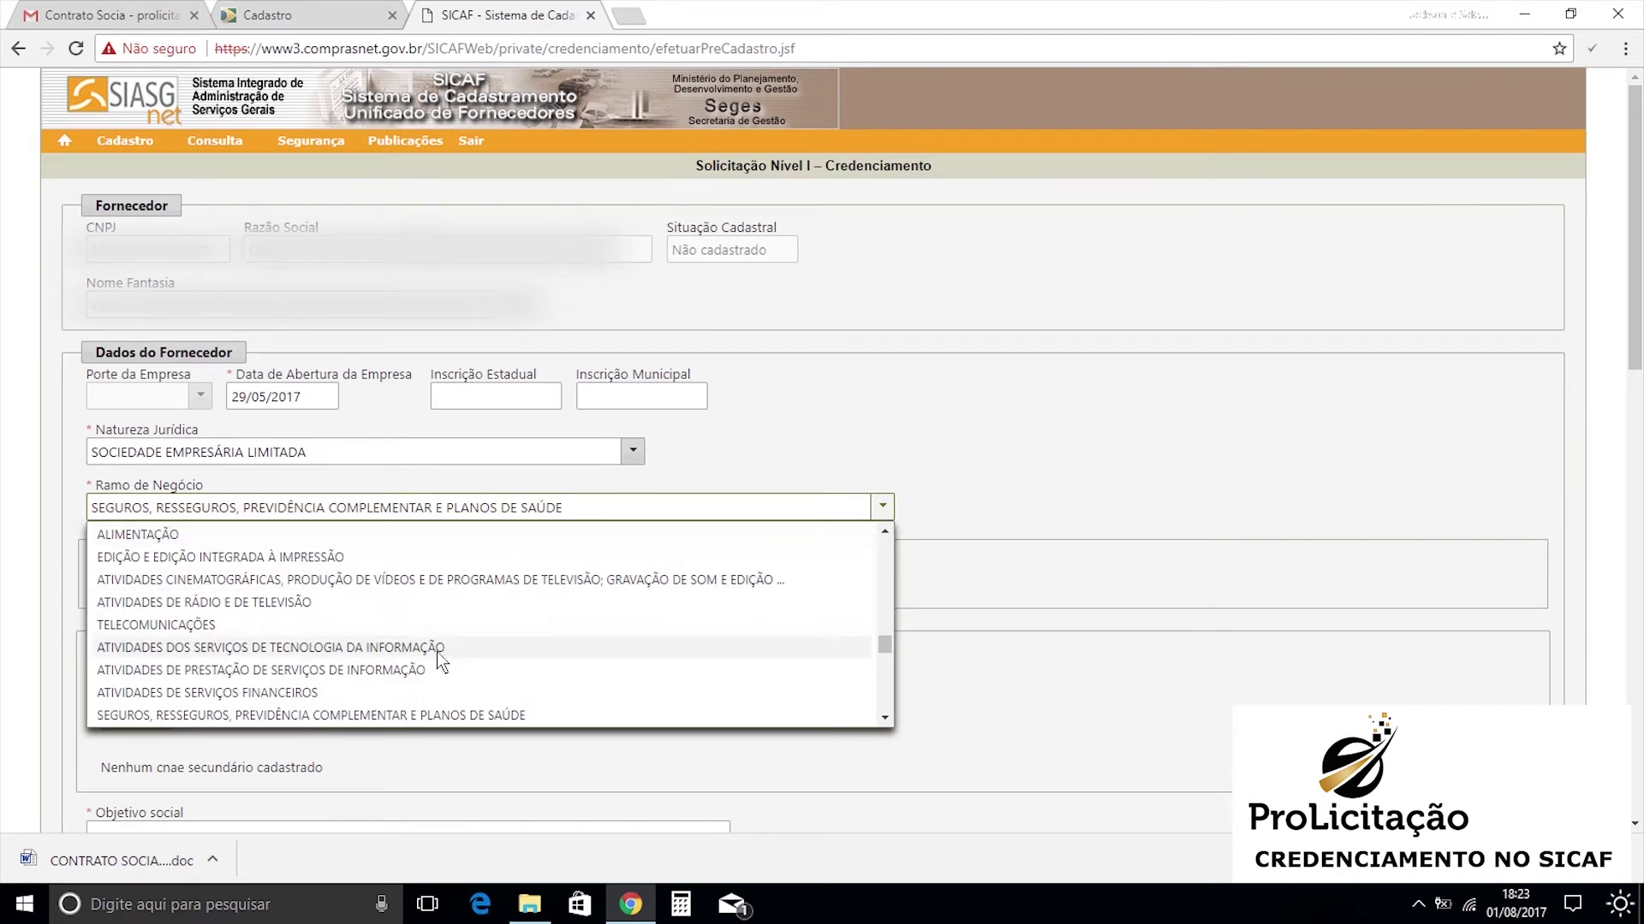
{"action": "scroll", "coordinate": [439, 659], "scroll_direction": "down", "scroll_amount": 5}
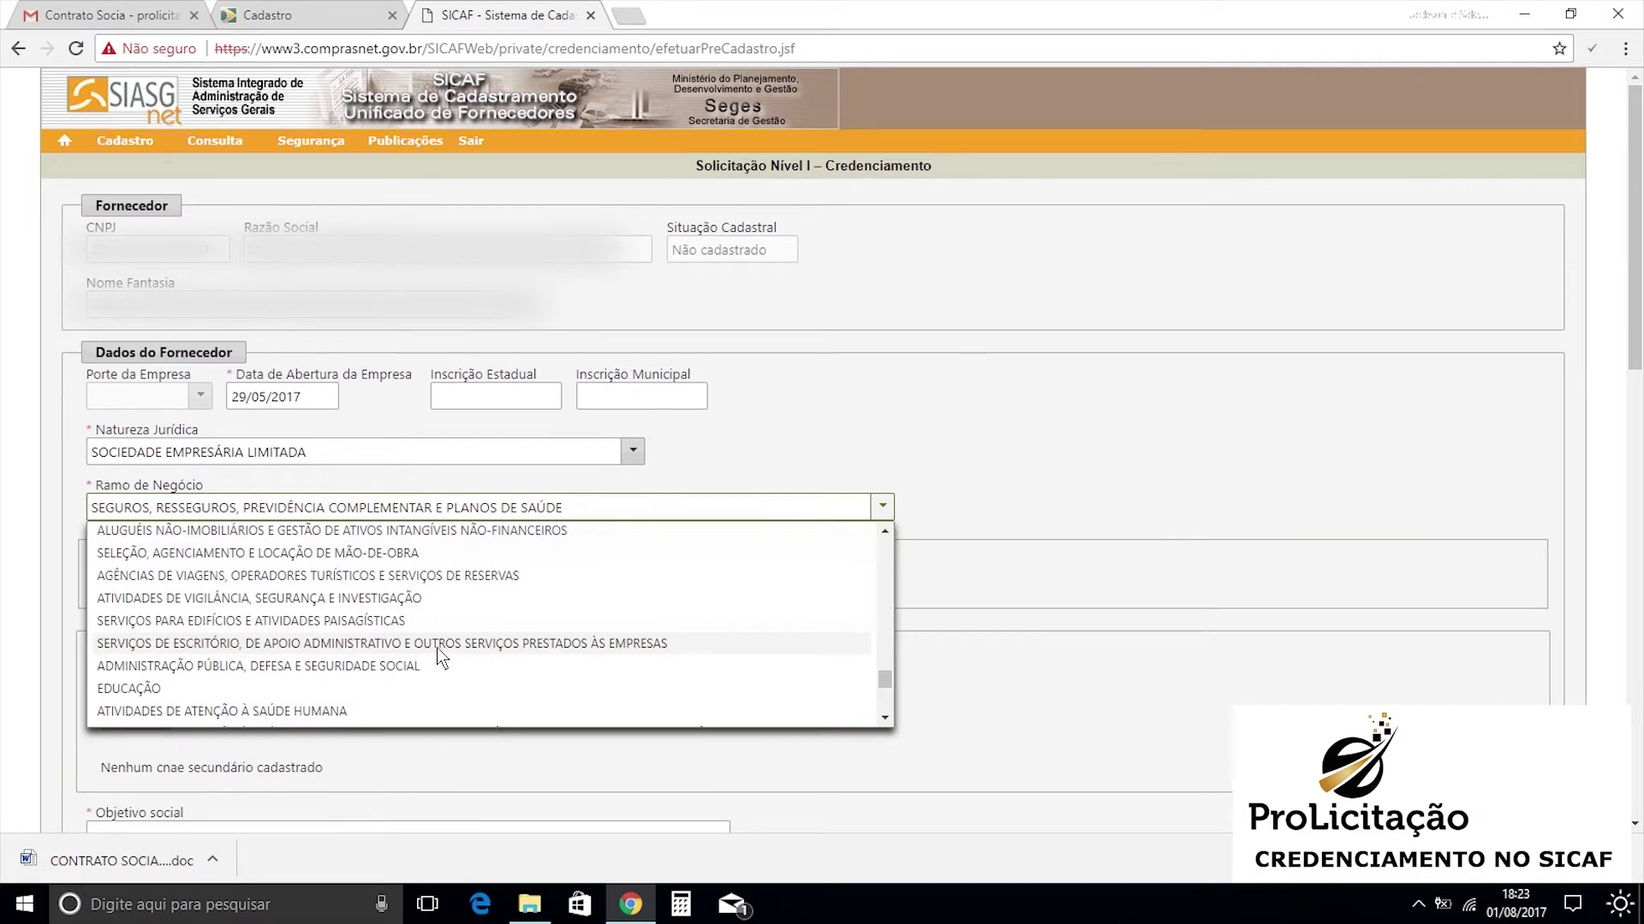
{"action": "left_click", "coordinate": [437, 644]}
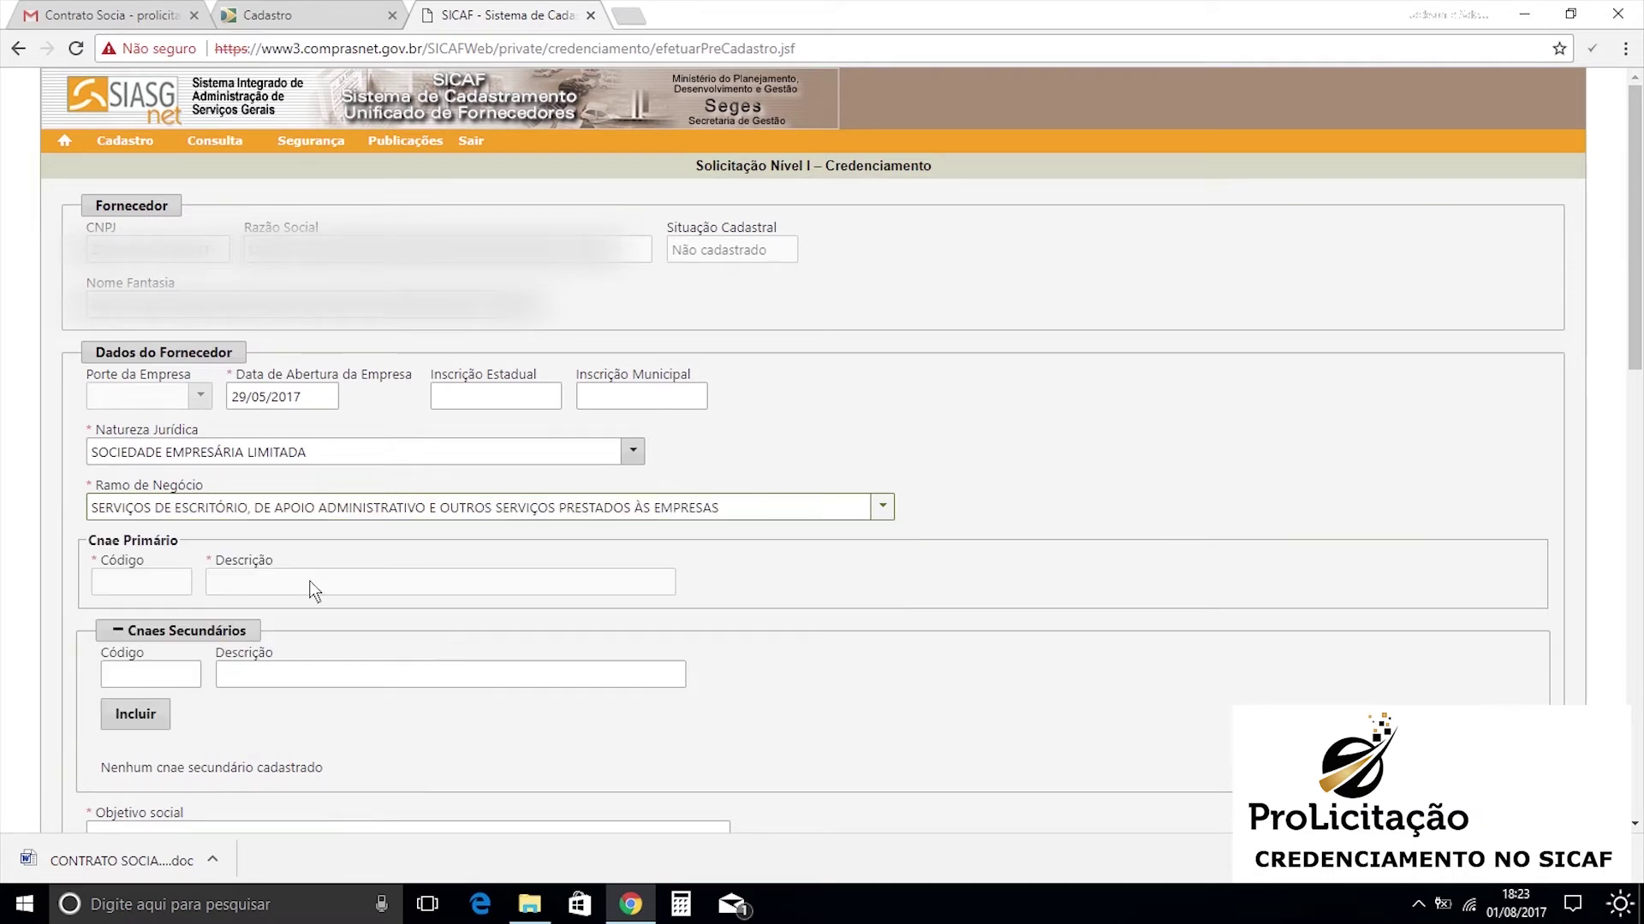
Step: Include secondary CNAE codes 6821-8/01 and 6821-8/02 in the Cnaes Secundários list
{"action": "key", "text": "Tab"}
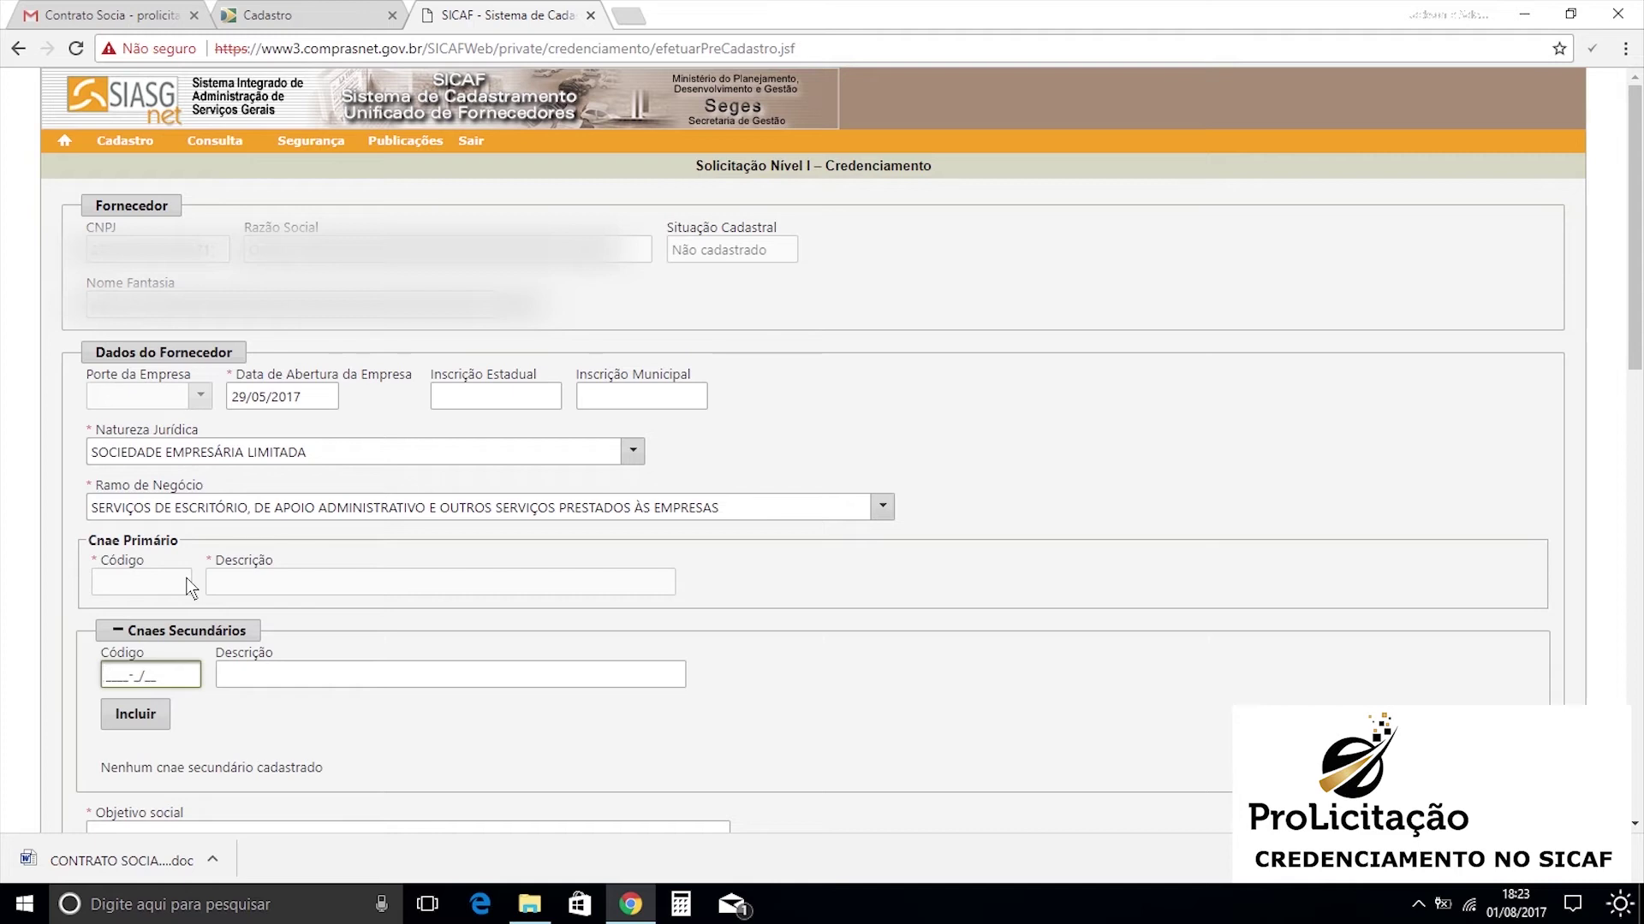
{"action": "type", "text": "6821-8/01"}
{"action": "key", "text": "Tab"}
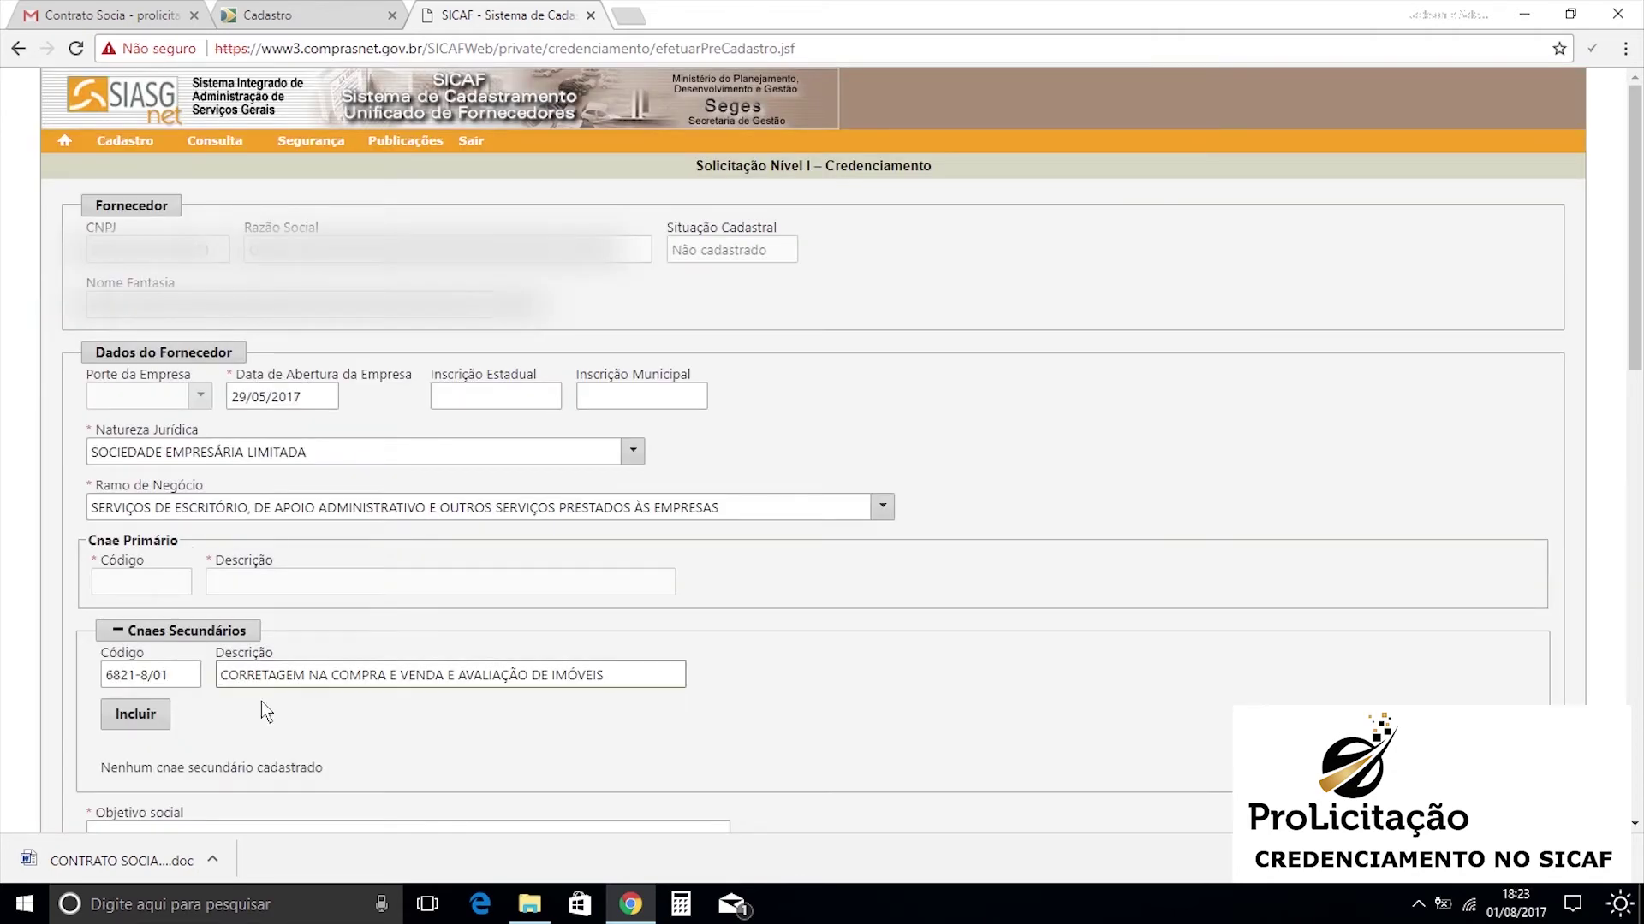
{"action": "left_click", "coordinate": [136, 718]}
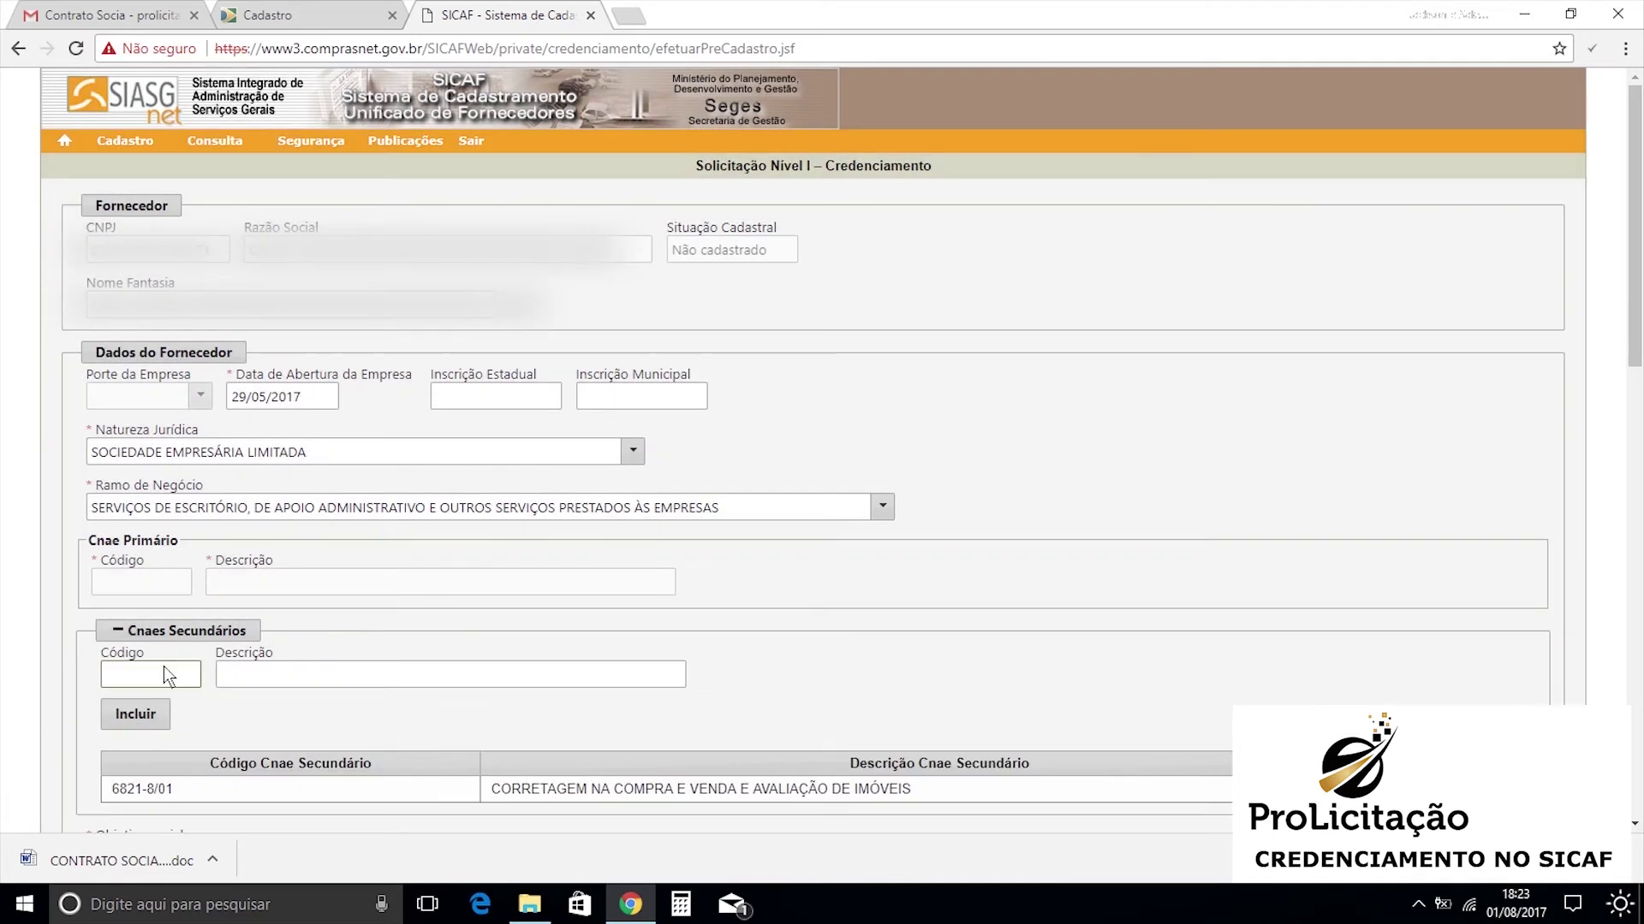
{"action": "left_click", "coordinate": [164, 673]}
{"action": "type", "text": "6821-8/02"}
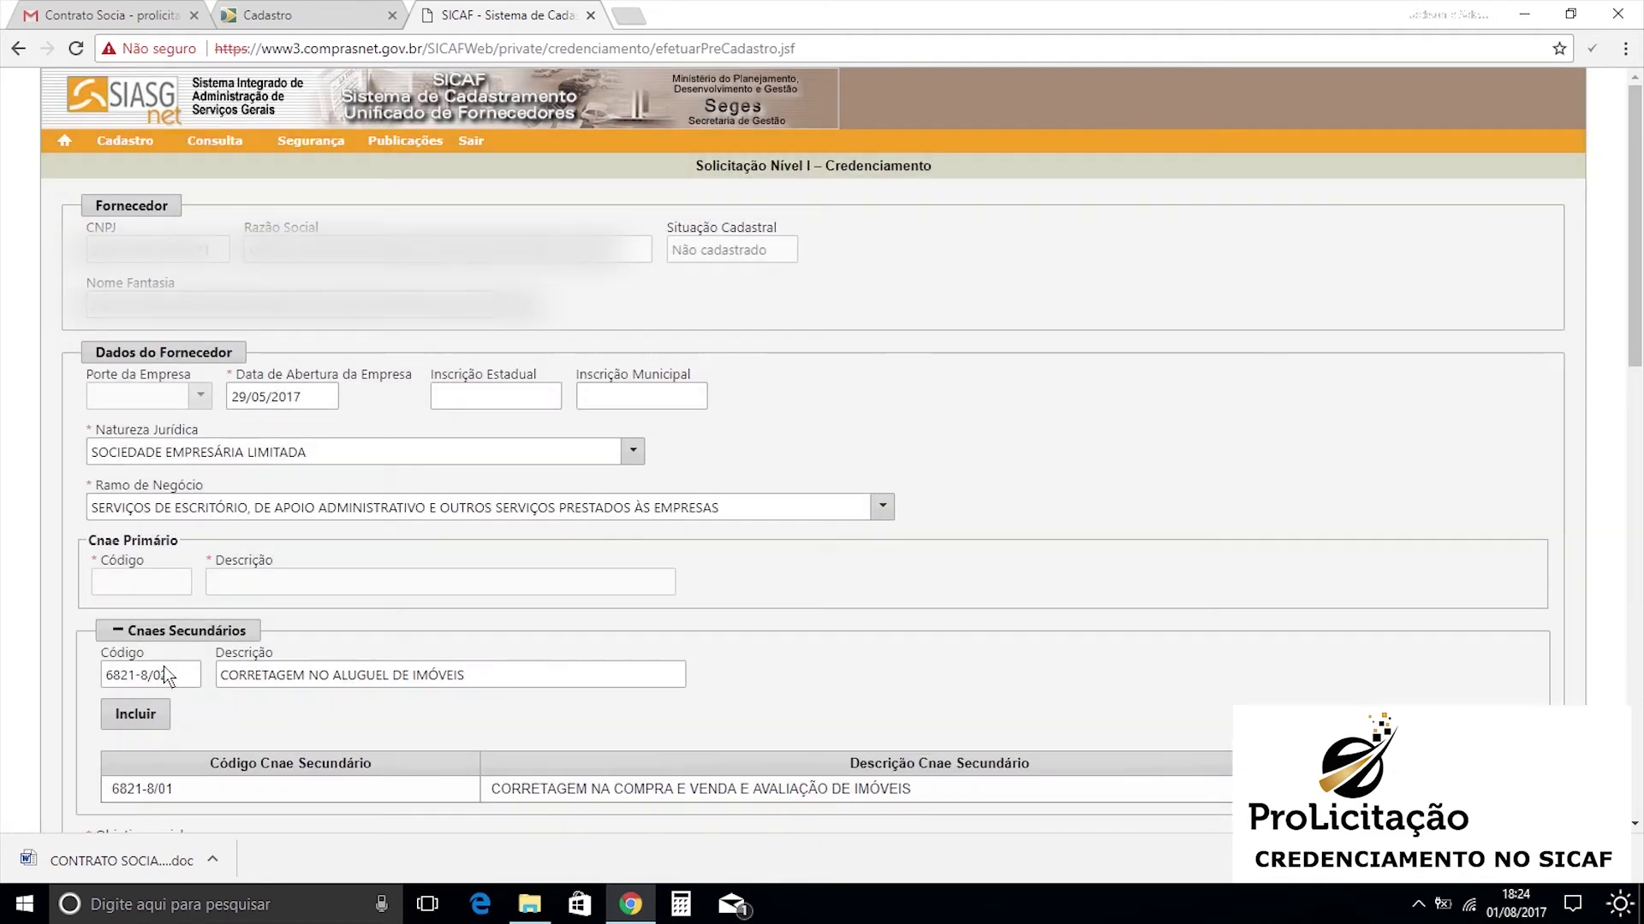
{"action": "scroll", "coordinate": [150, 674], "scroll_direction": "down", "scroll_amount": 2}
{"action": "left_click", "coordinate": [135, 714]}
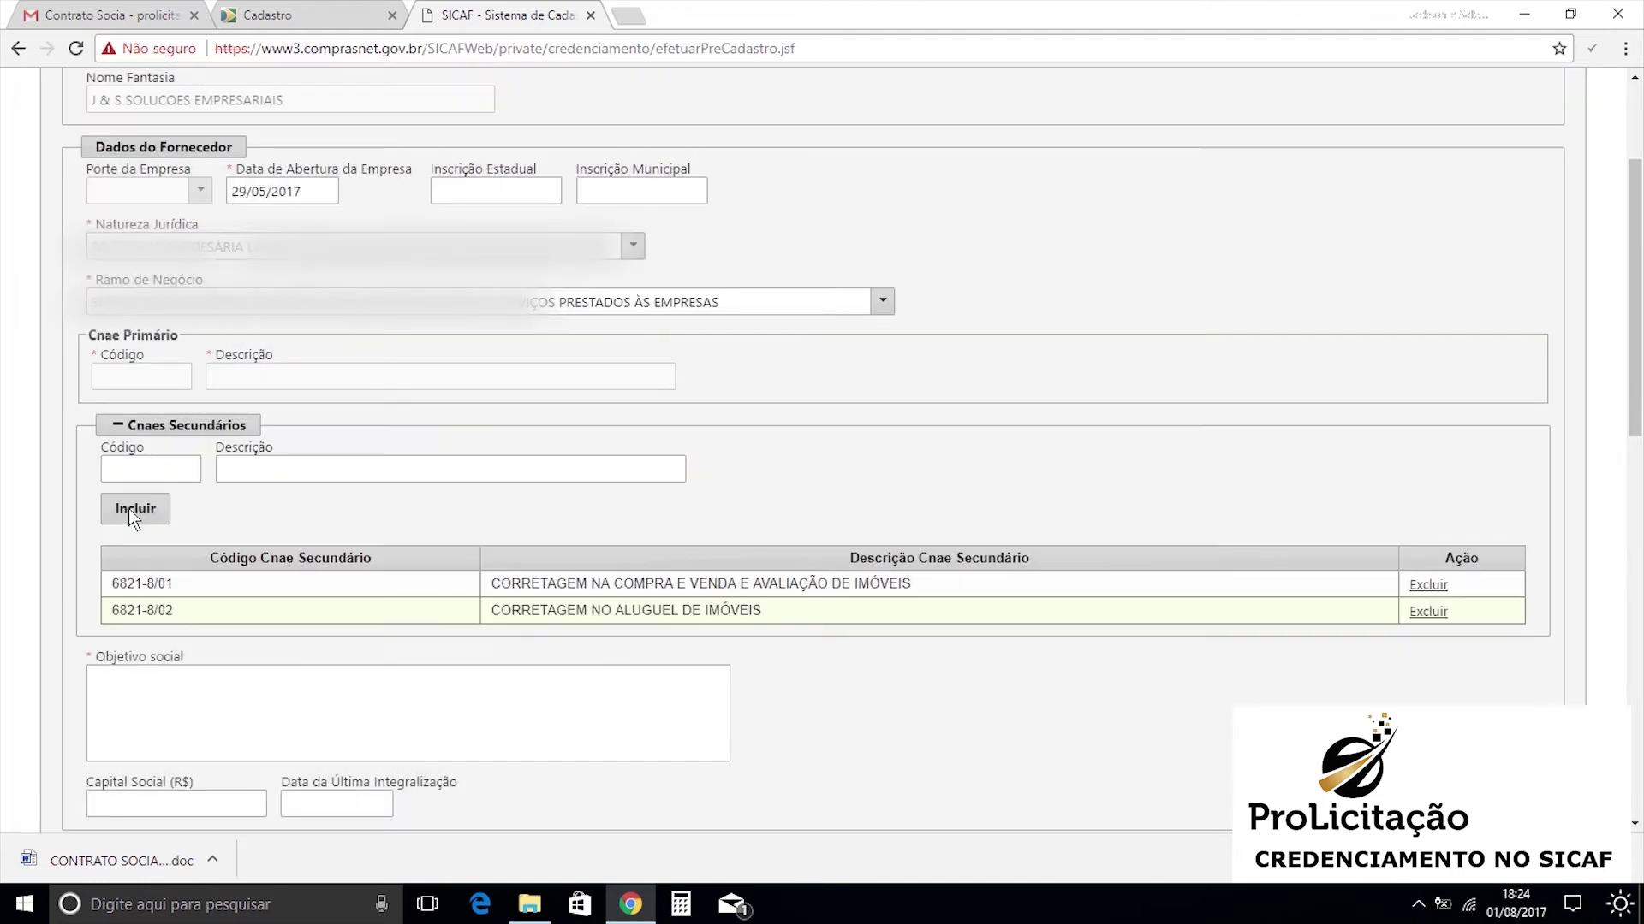
{"action": "scroll", "coordinate": [244, 614], "scroll_direction": "down", "scroll_amount": 3}
{"action": "left_click", "coordinate": [168, 394]}
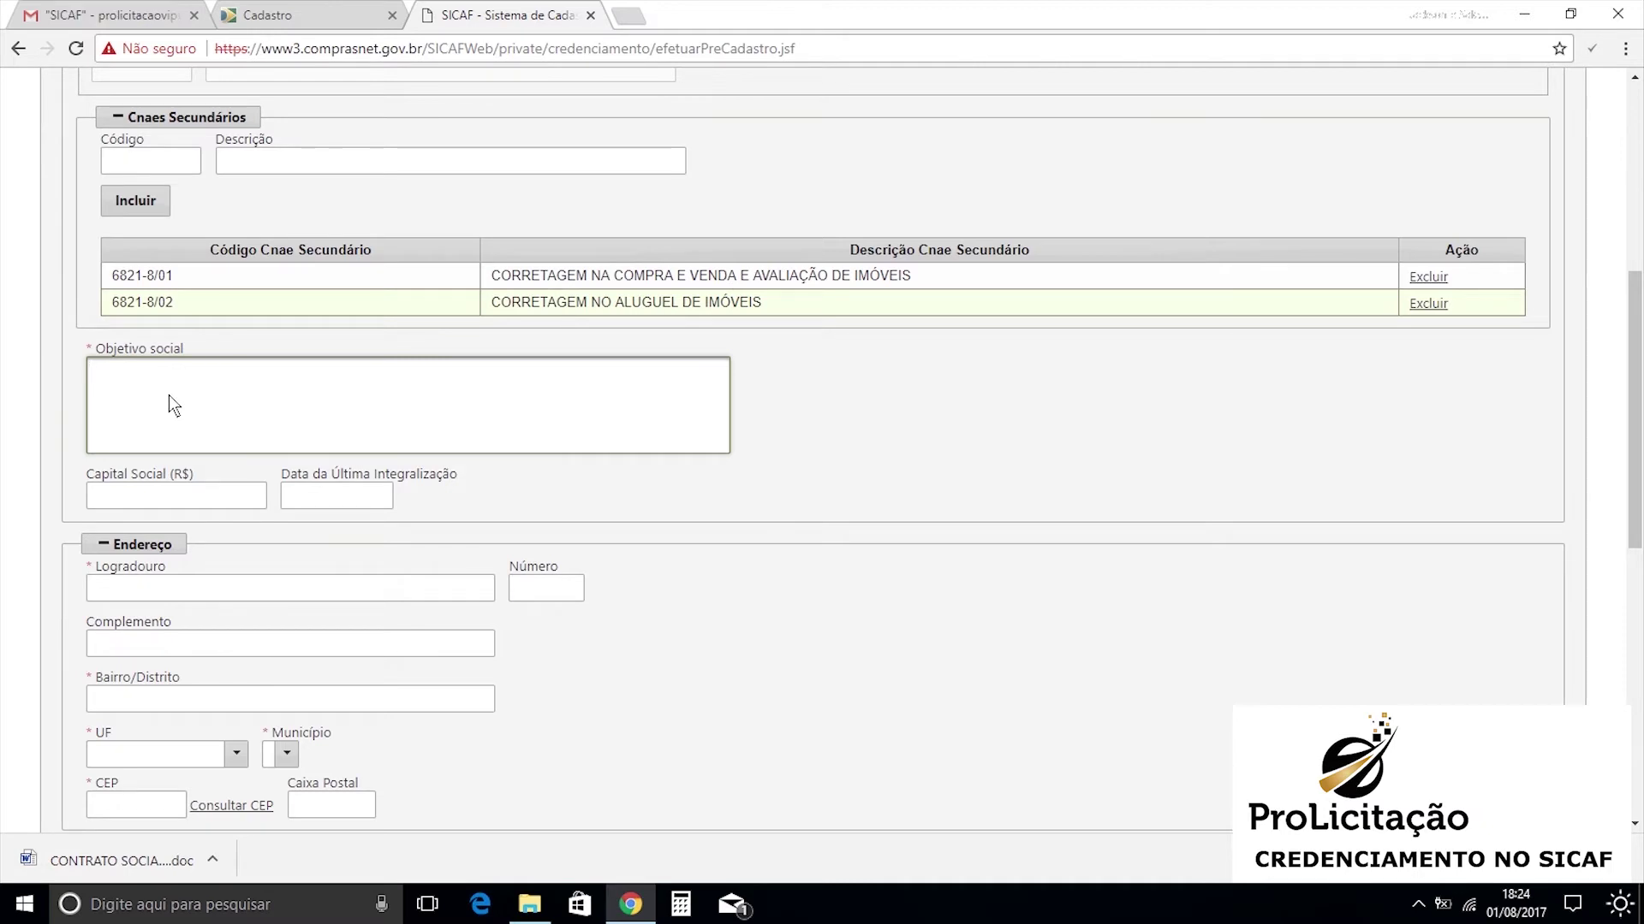
Step: Type 'Comercio de produtos e material de informatica.' into the Objetivo social field
{"action": "type", "text": "Comercio de produtos"}
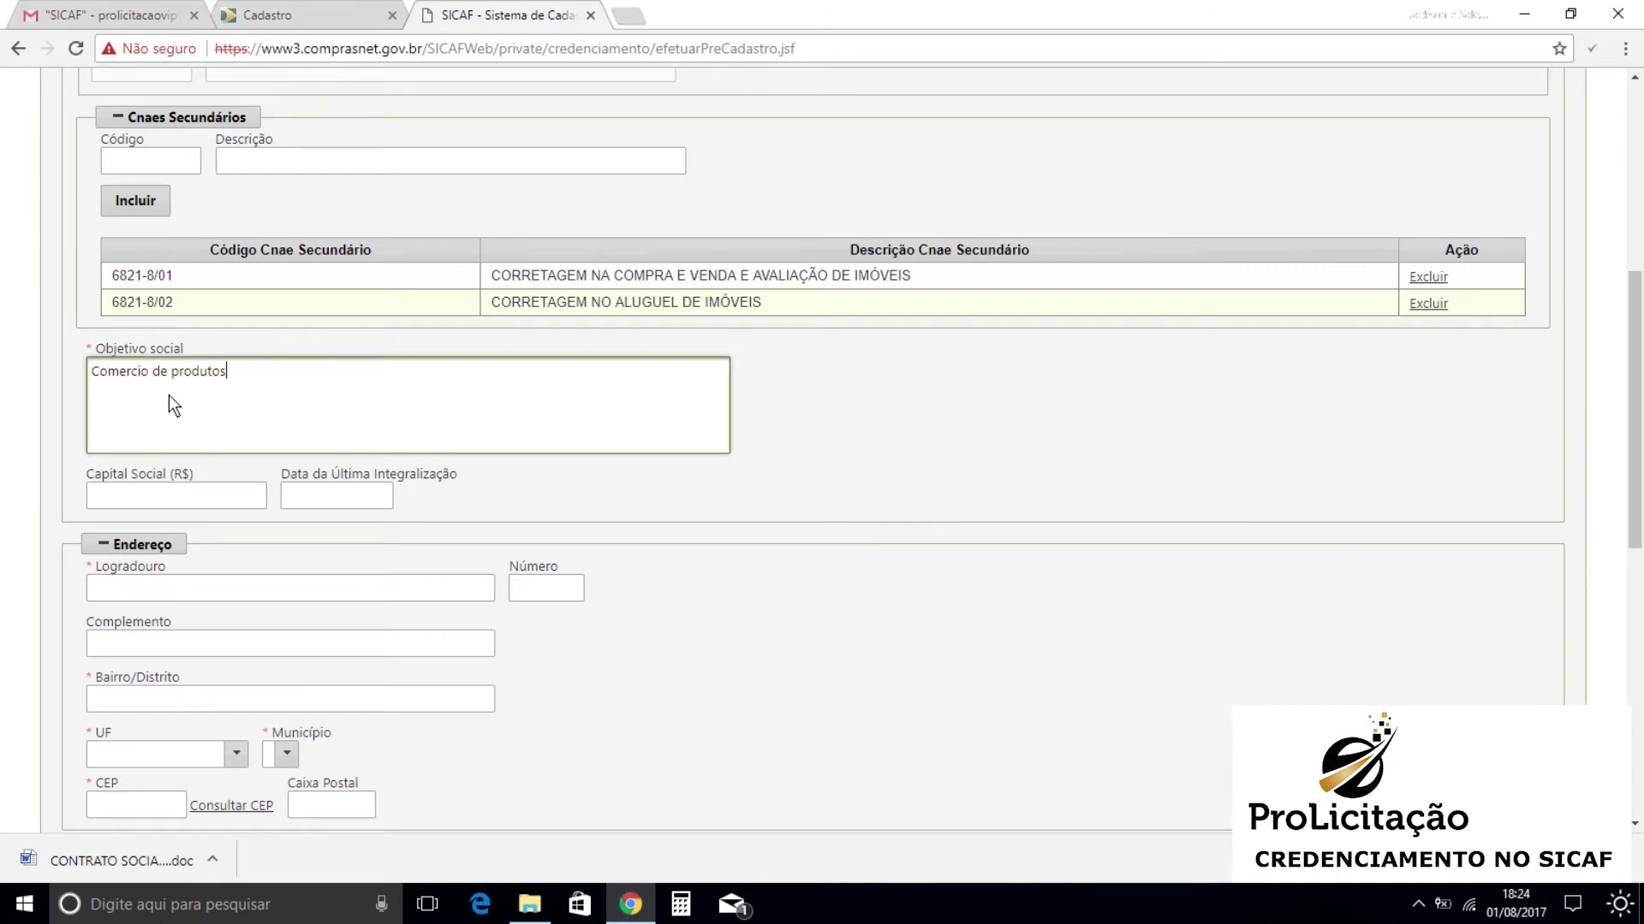
{"action": "type", "text": "e material"}
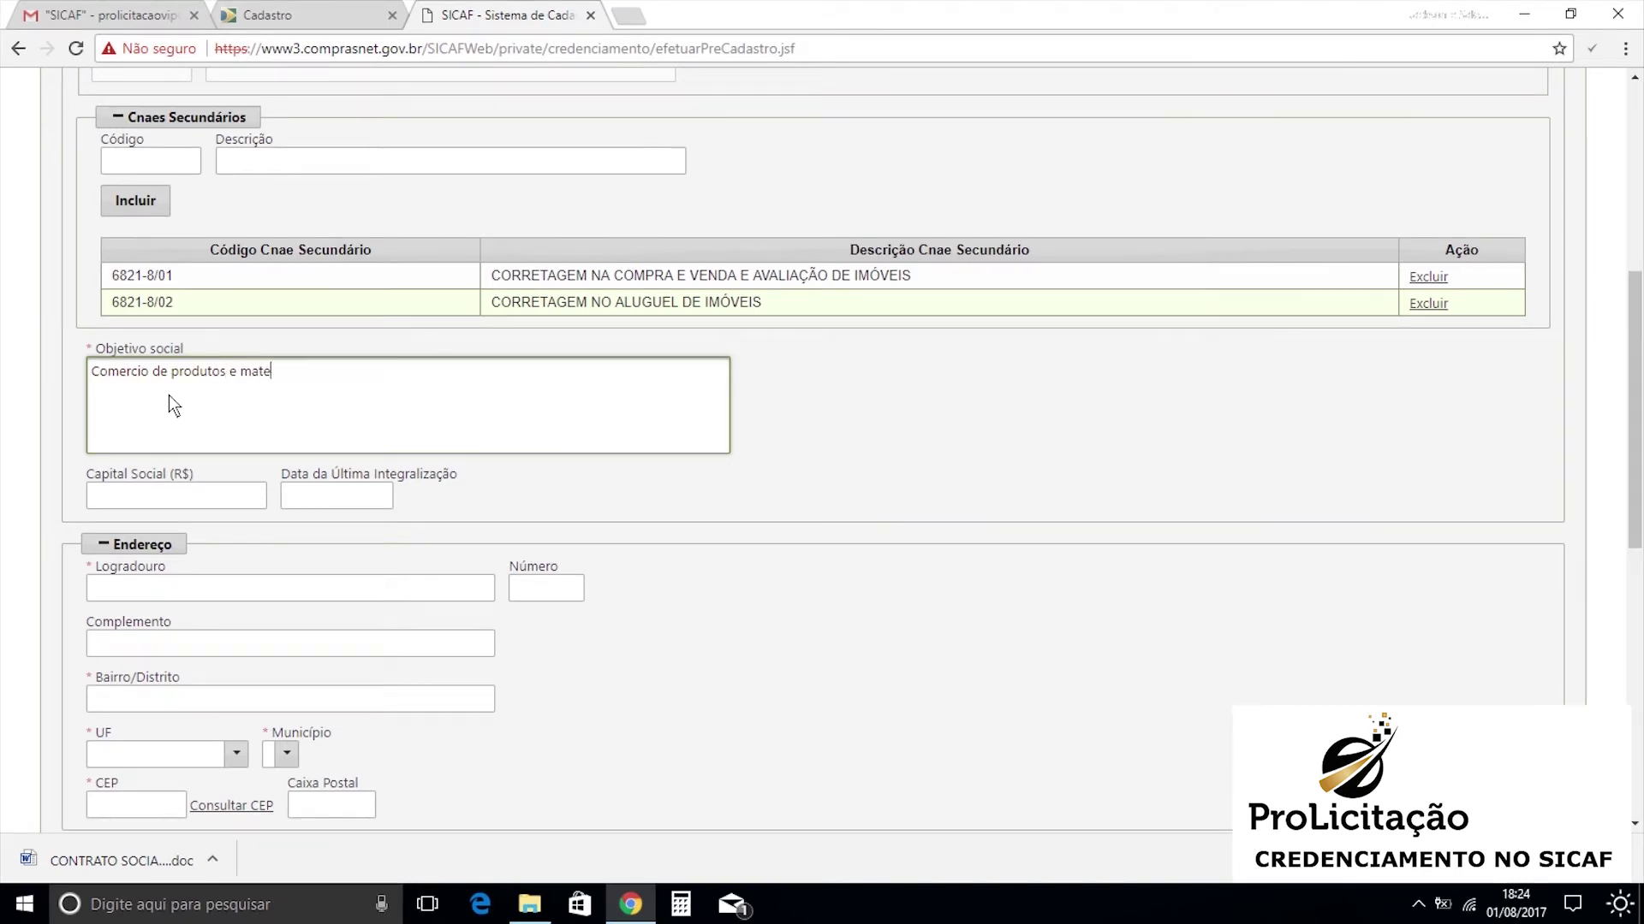
{"action": "type", "text": " de informatica."}
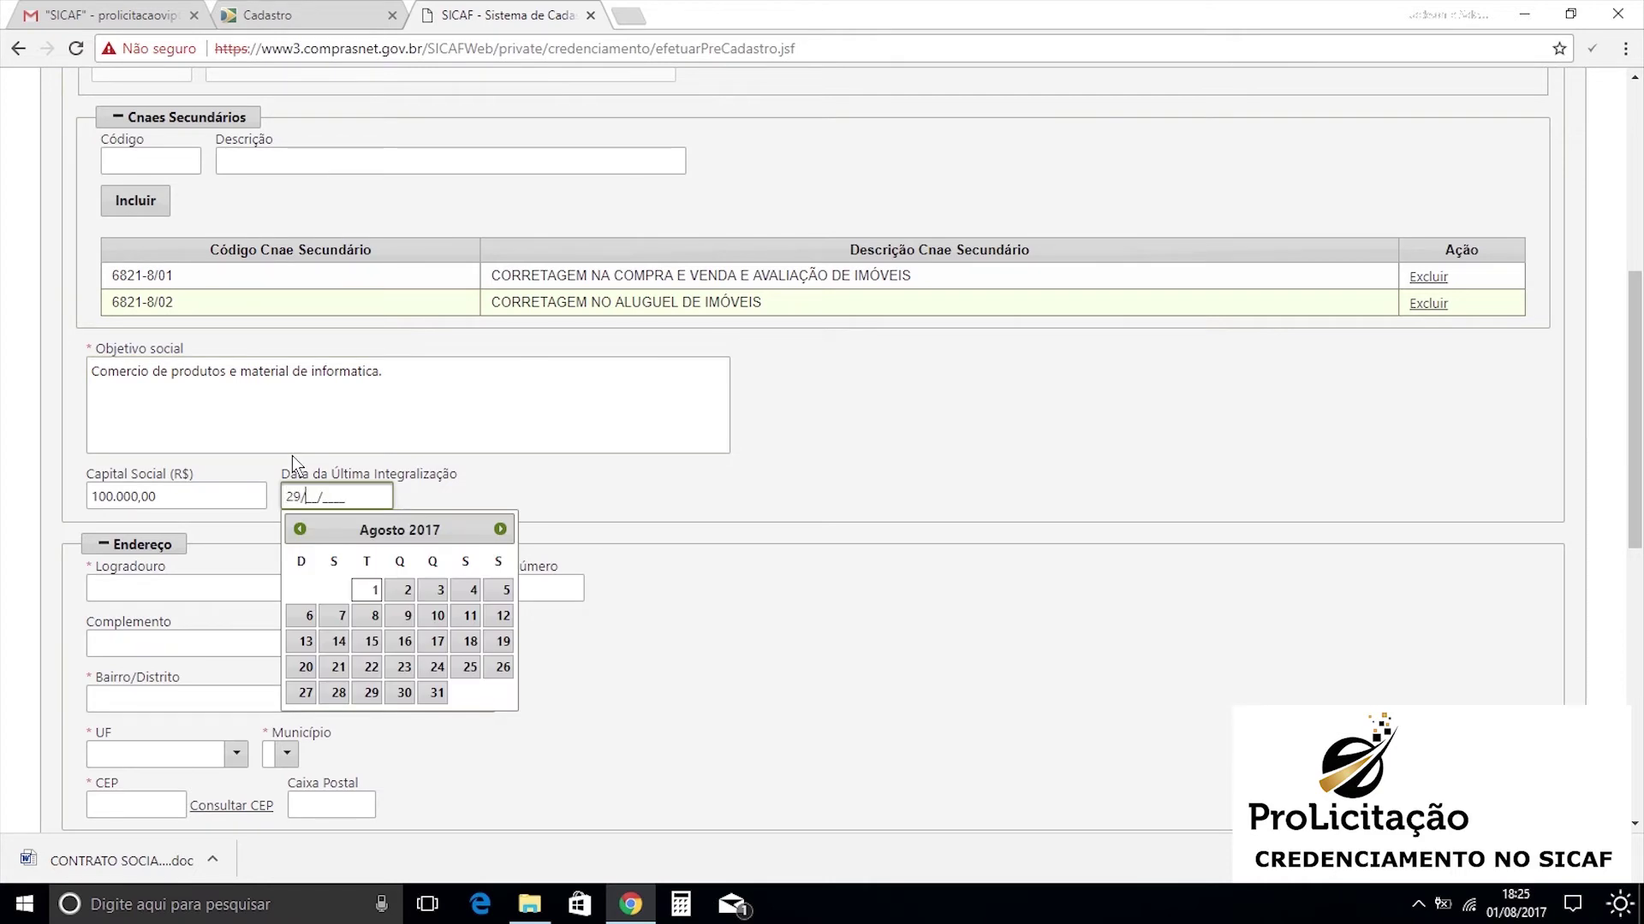
Step: Complete the last integralization date as 29/05/2017
{"action": "type", "text": "2017"}
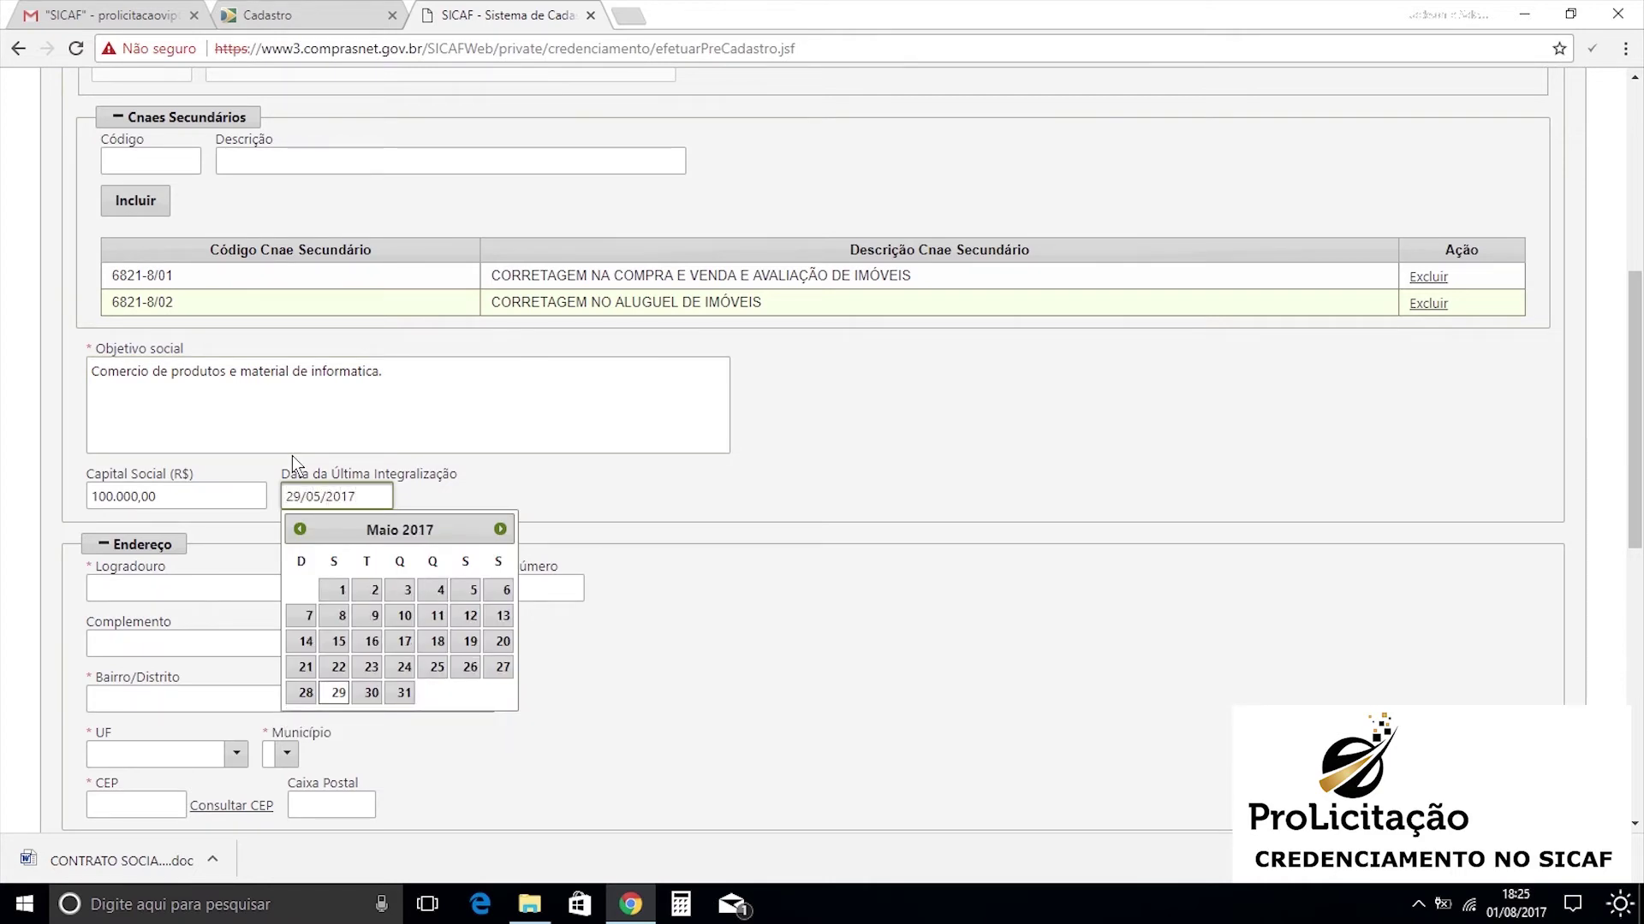
{"action": "key", "text": "Tab"}
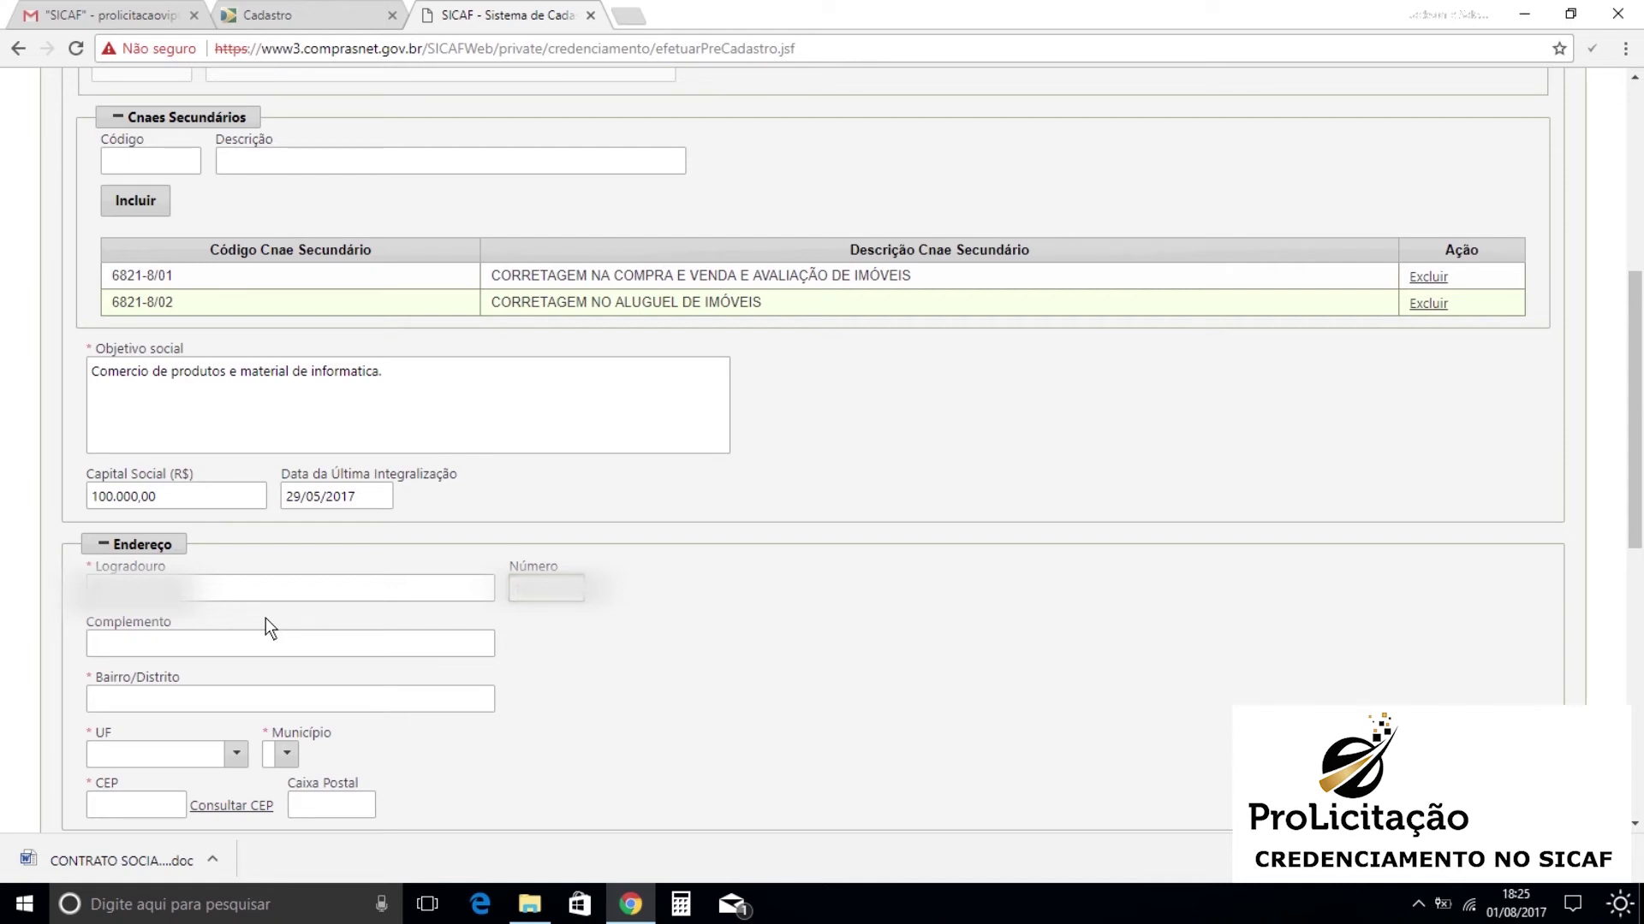
Step: Skip Complemento and enter 'gleba fazenda palhano' as the Bairro/Distrito
{"action": "key", "text": "Tab"}
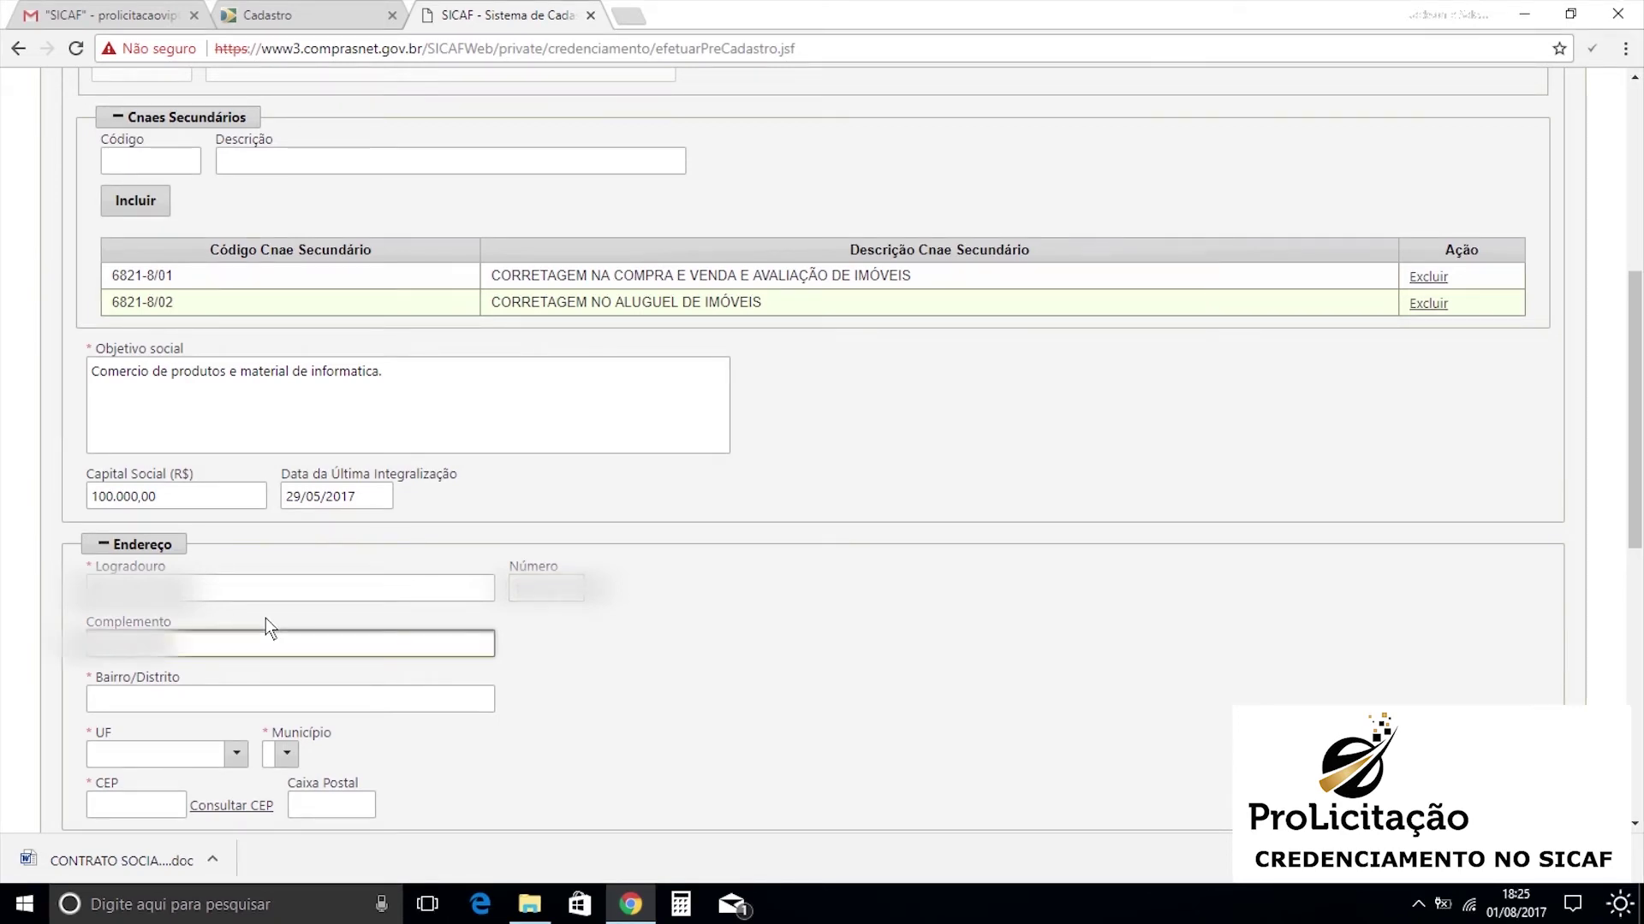
{"action": "key", "text": "Tab"}
{"action": "type", "text": "gleba "}
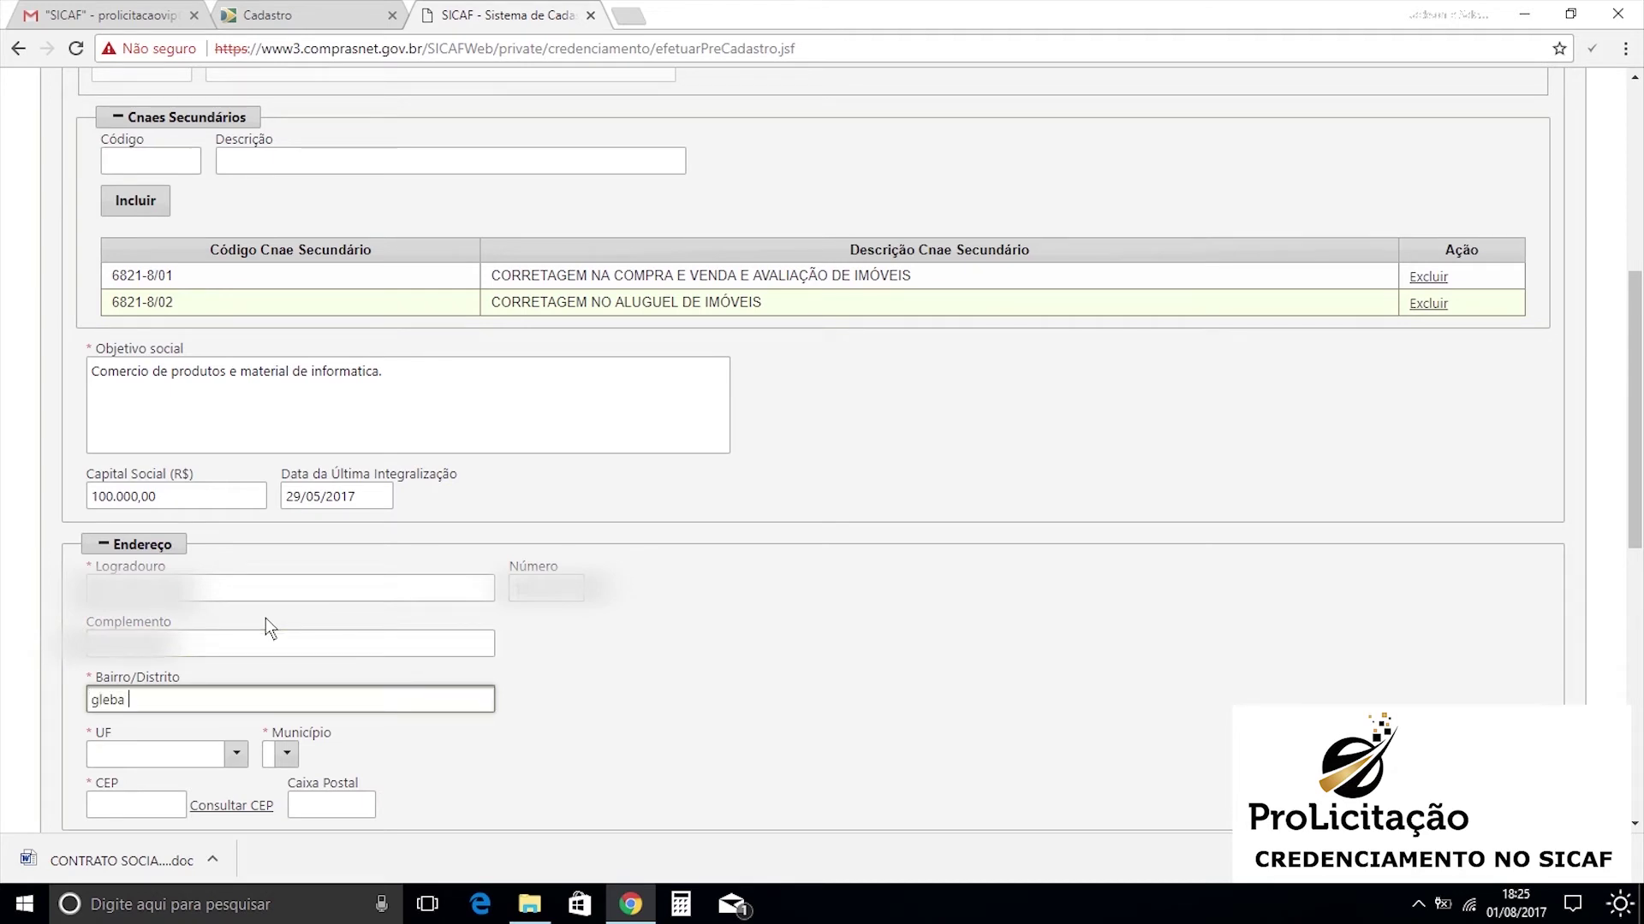
{"action": "type", "text": "fazenda palhano"}
{"action": "key", "text": "Tab"}
Step: Set UF to Paraná and Município to Londrina
{"action": "left_click", "coordinate": [238, 751]}
{"action": "scroll", "coordinate": [225, 651], "scroll_direction": "down", "scroll_amount": 5}
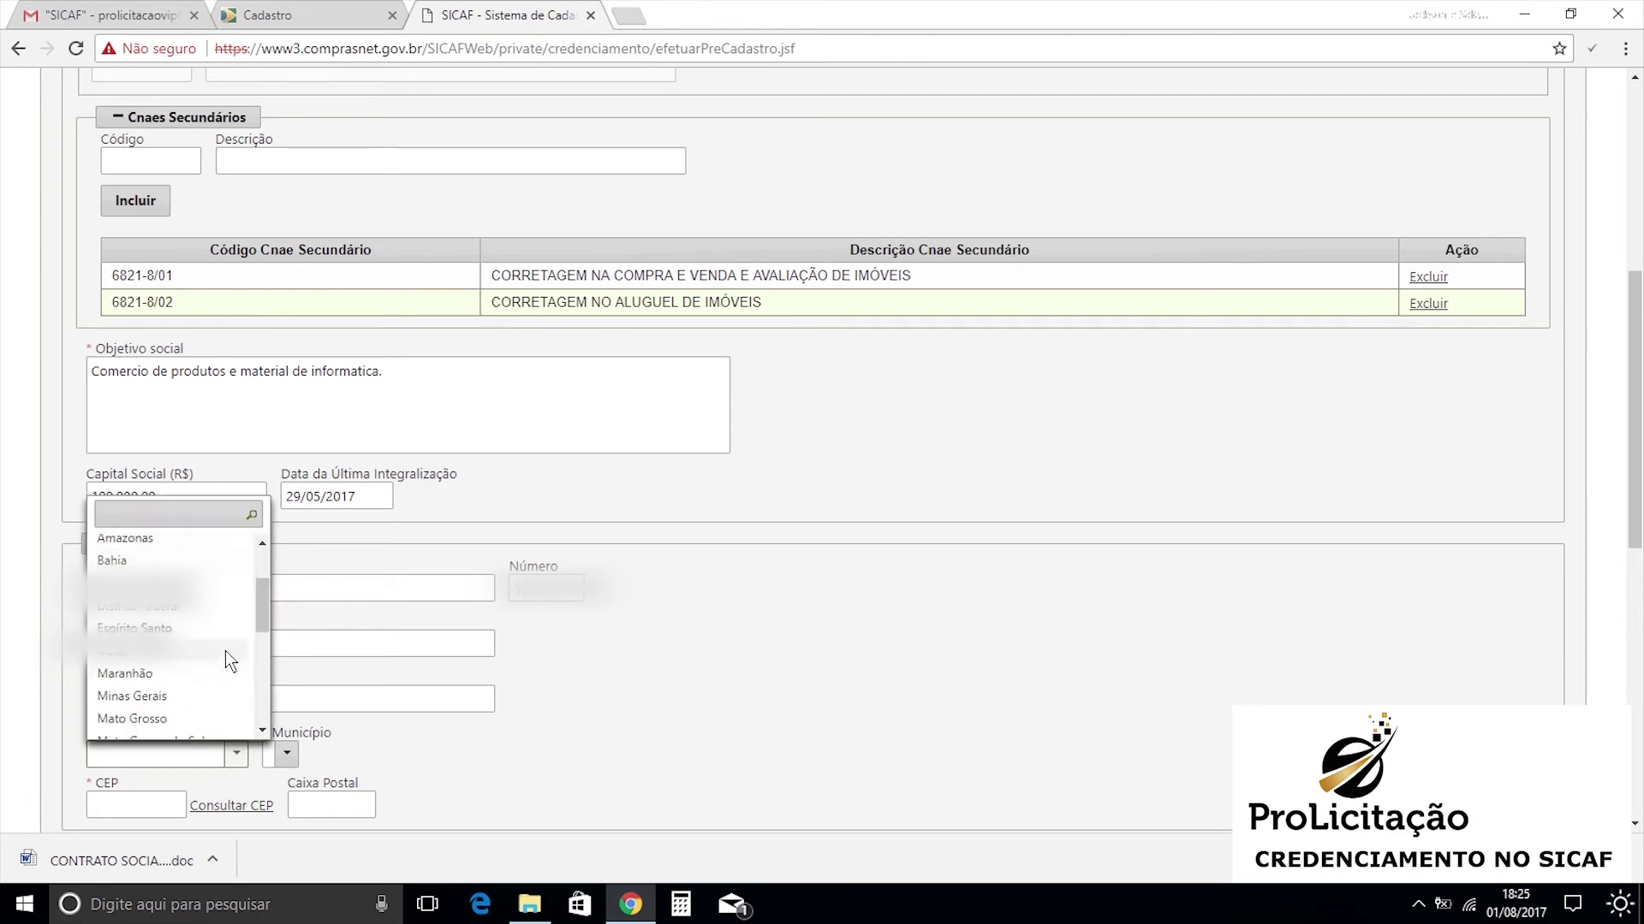
{"action": "left_click", "coordinate": [135, 706]}
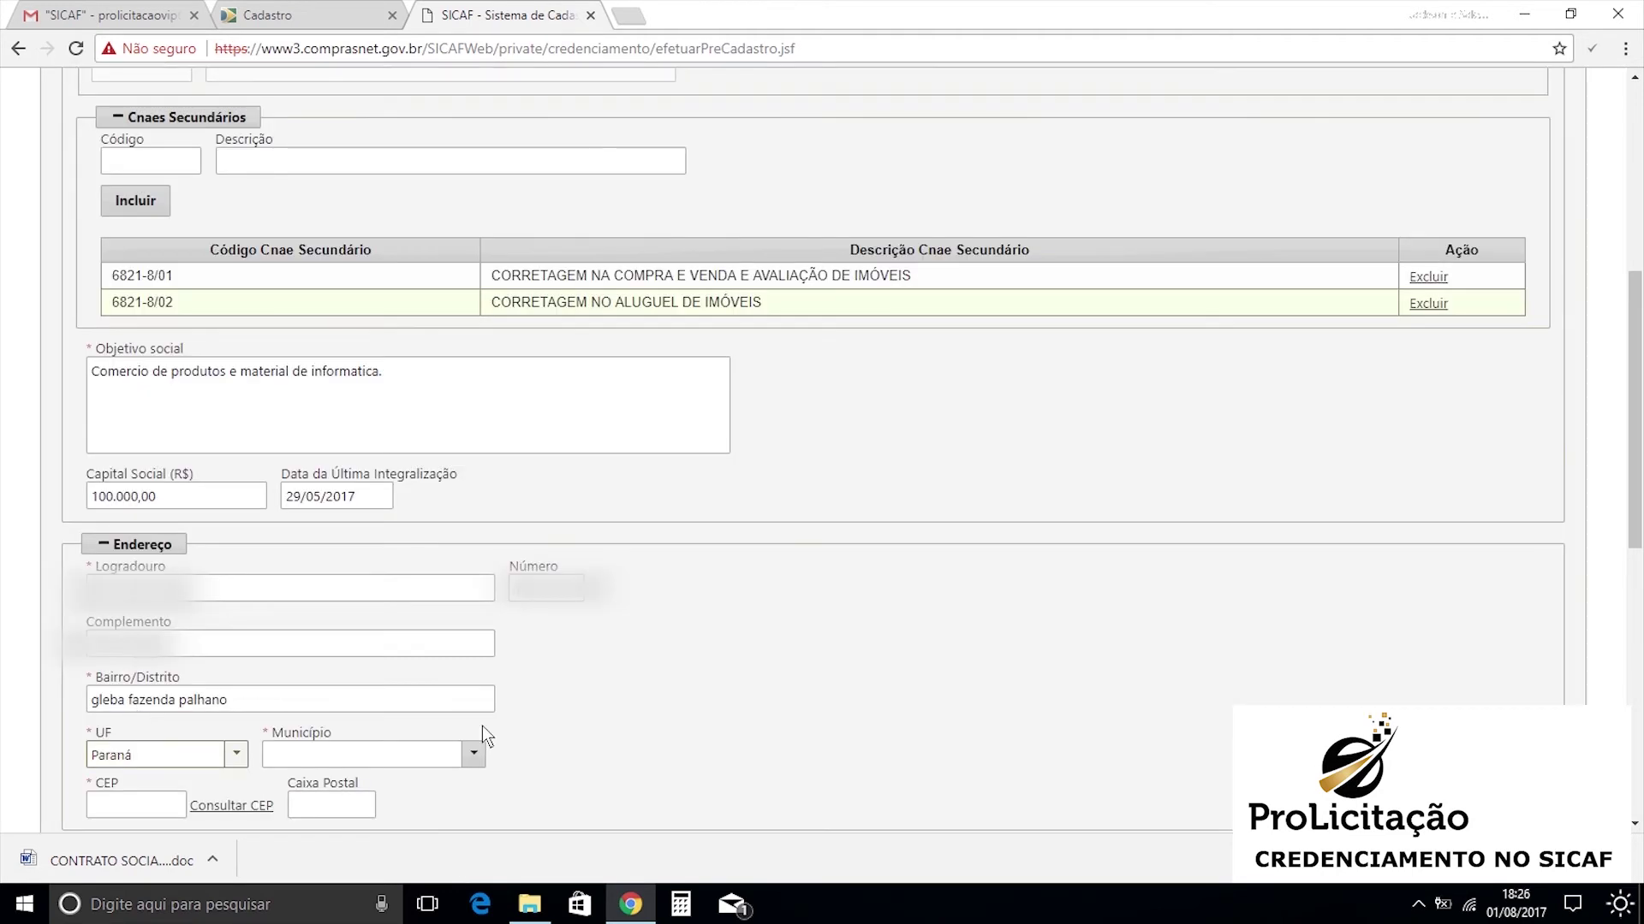
{"action": "left_click", "coordinate": [473, 754]}
{"action": "scroll", "coordinate": [394, 670], "scroll_direction": "down", "scroll_amount": 20}
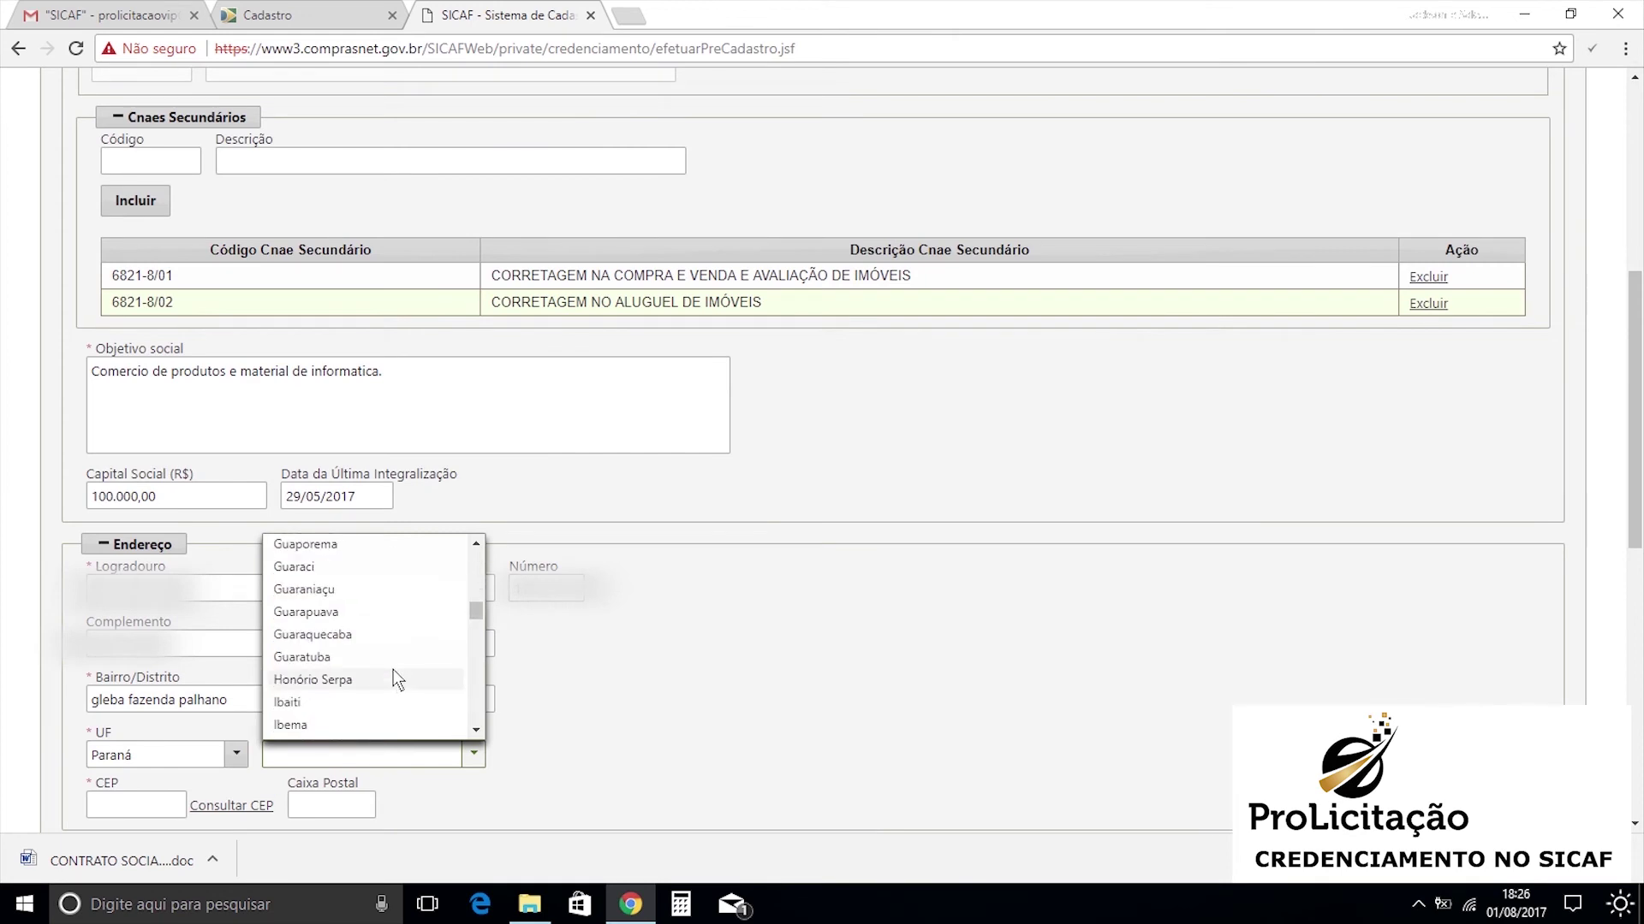
{"action": "scroll", "coordinate": [393, 669], "scroll_direction": "down", "scroll_amount": 7}
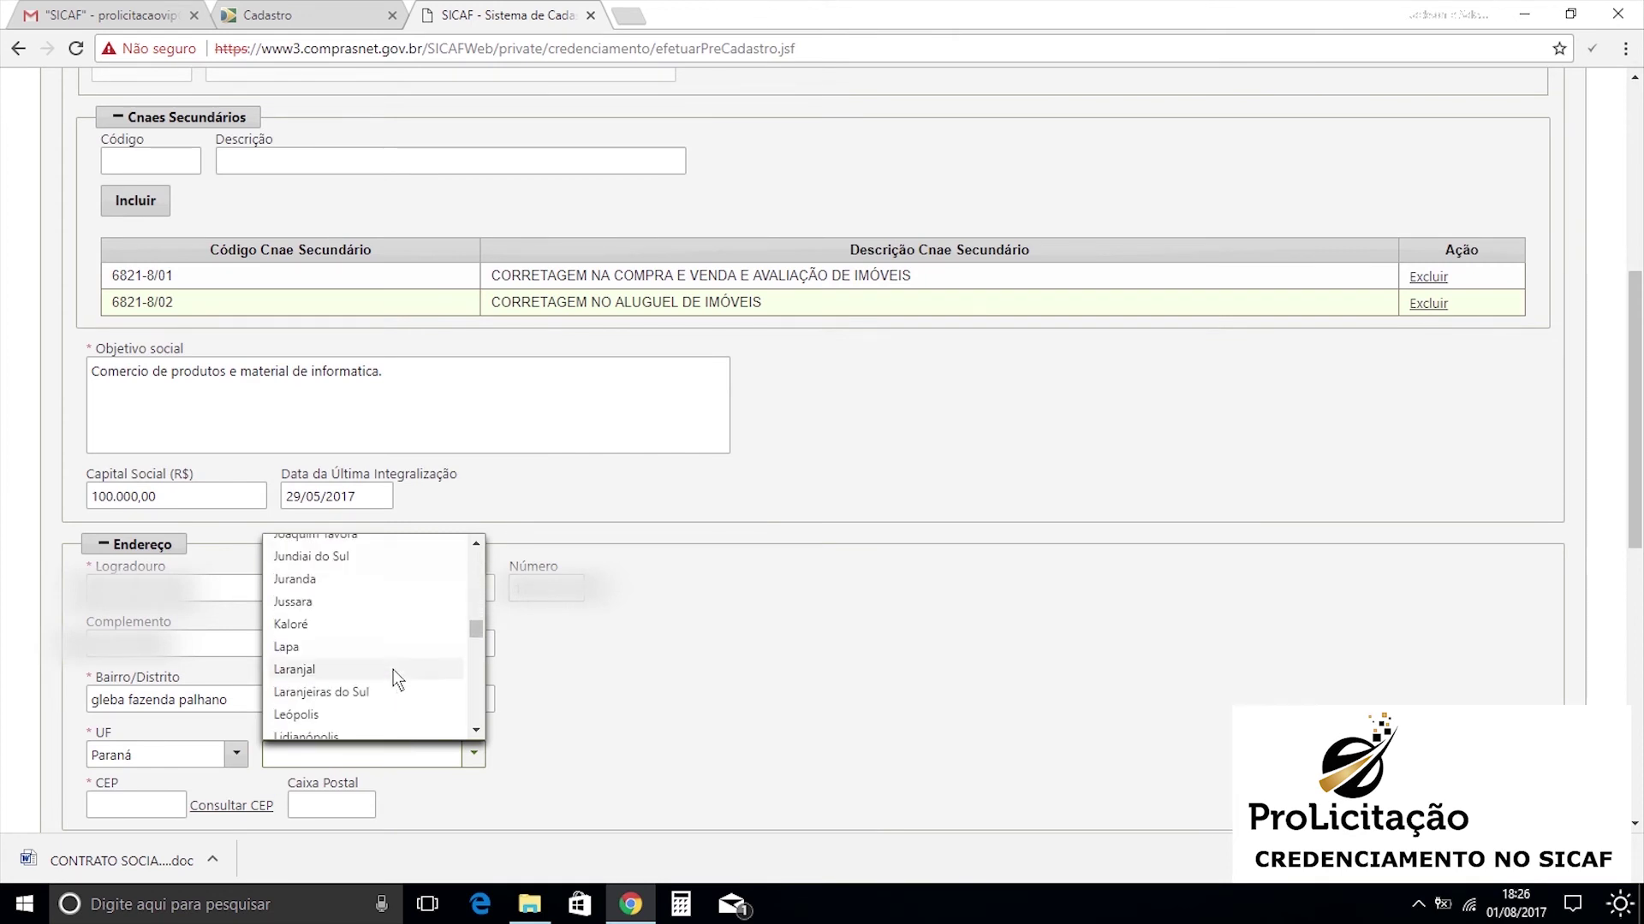
{"action": "left_click", "coordinate": [309, 622]}
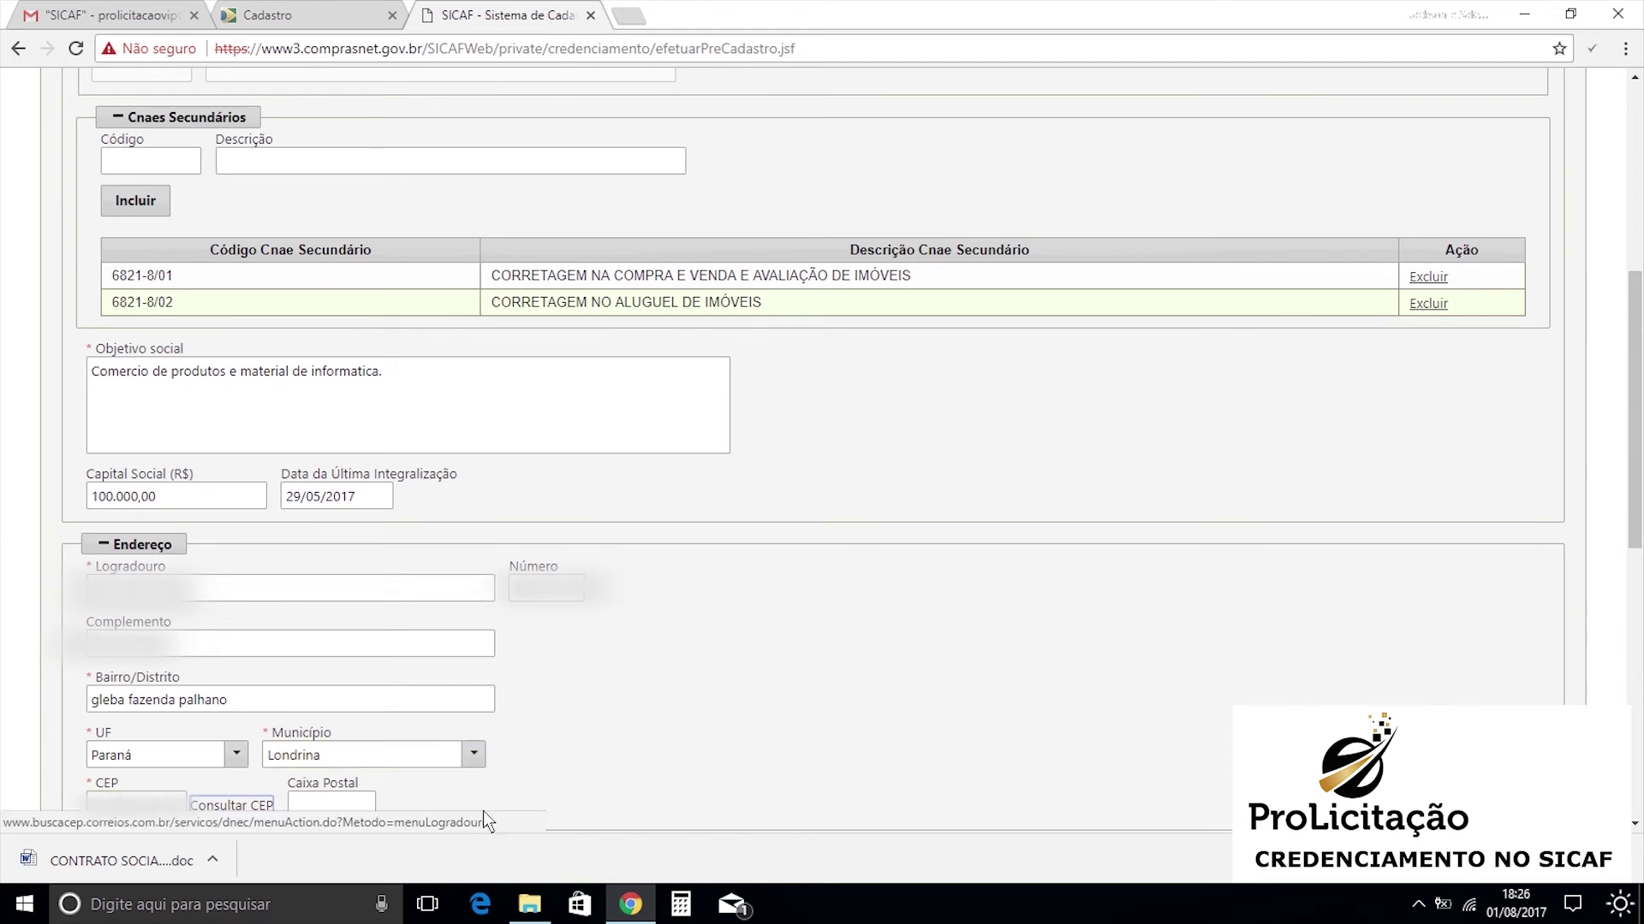
{"action": "scroll", "coordinate": [234, 506], "scroll_direction": "down", "scroll_amount": 5}
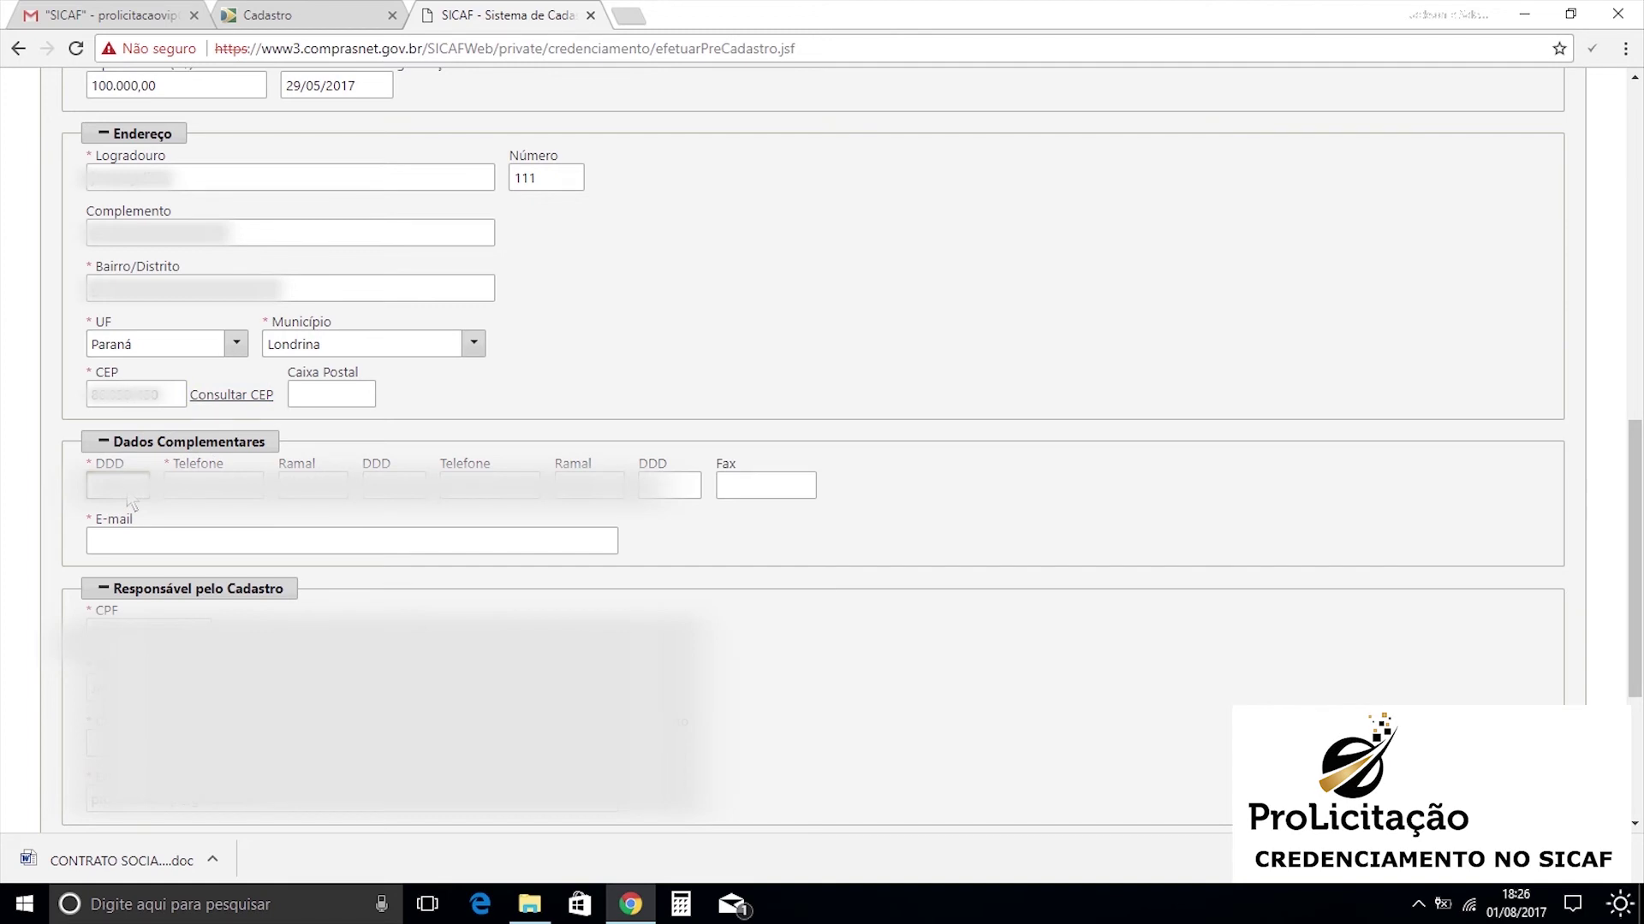
Step: Complete the telephone number and paste the company's contact e-mail into the E-mail field
{"action": "key", "text": "Tab"}
{"action": "left_click", "coordinate": [218, 553]}
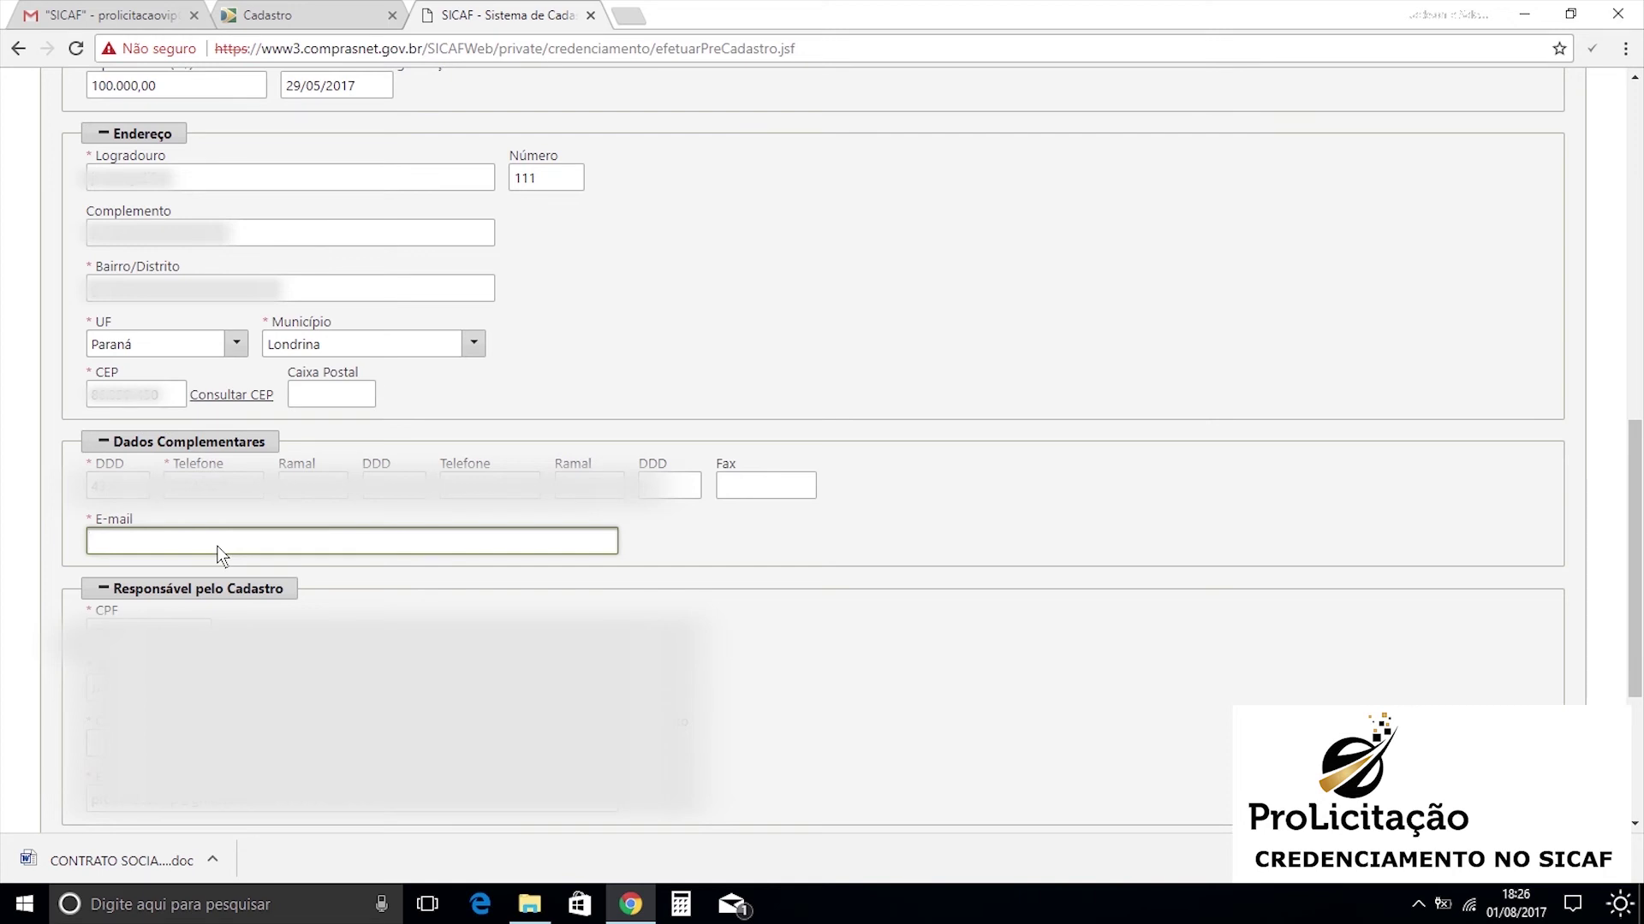
{"action": "key", "text": "ctrl+v"}
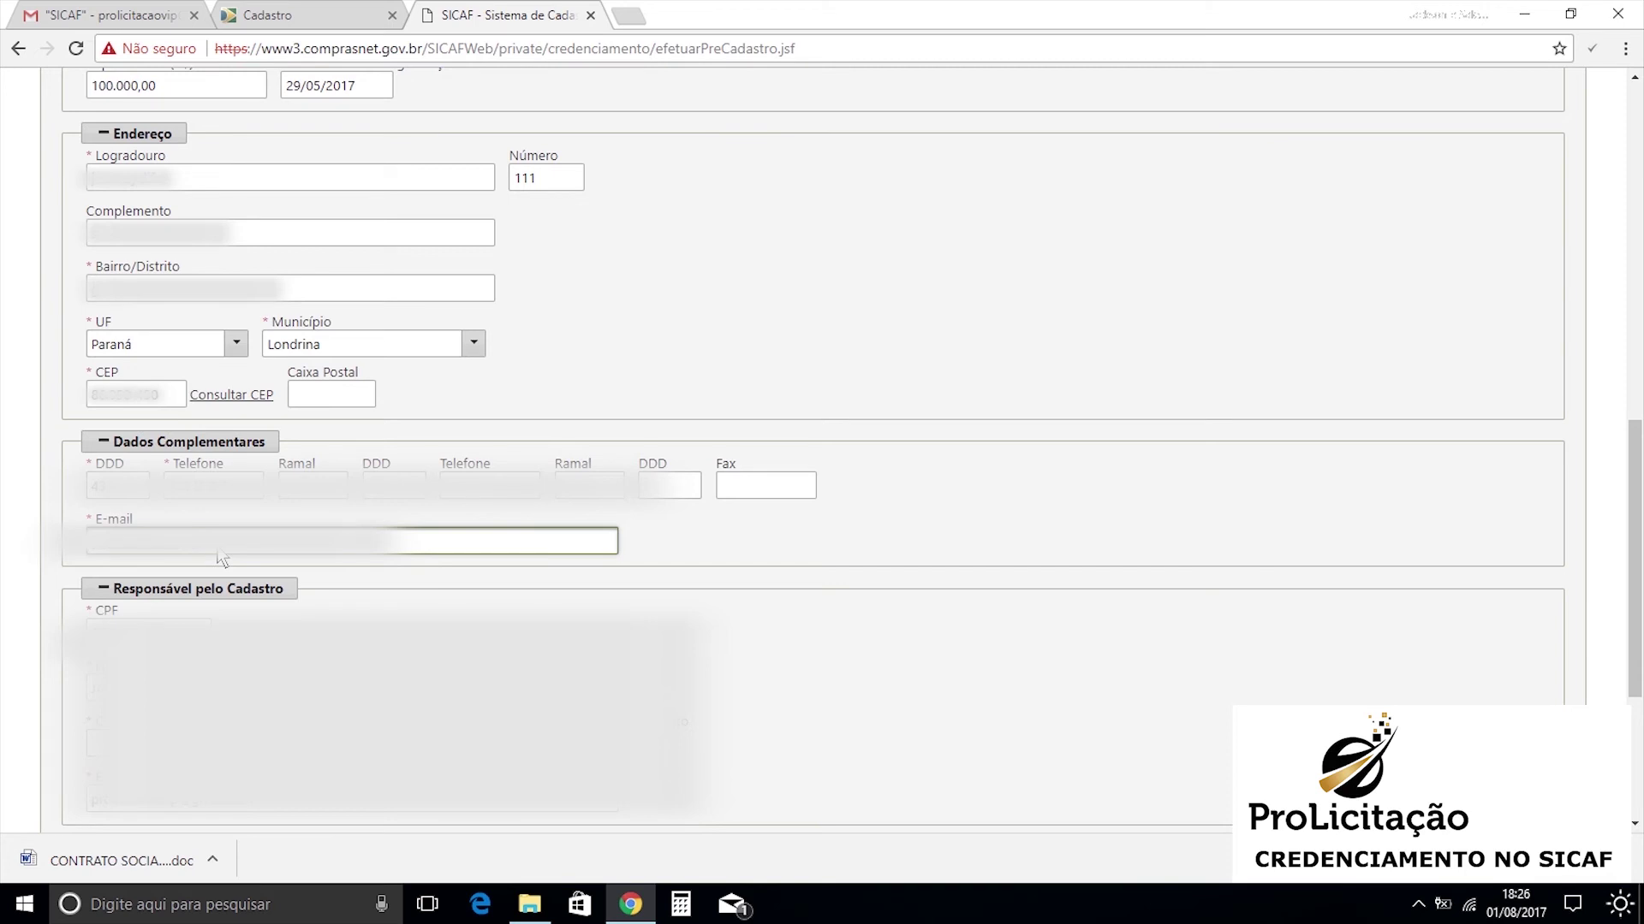
{"action": "scroll", "coordinate": [221, 558], "scroll_direction": "down", "scroll_amount": 1}
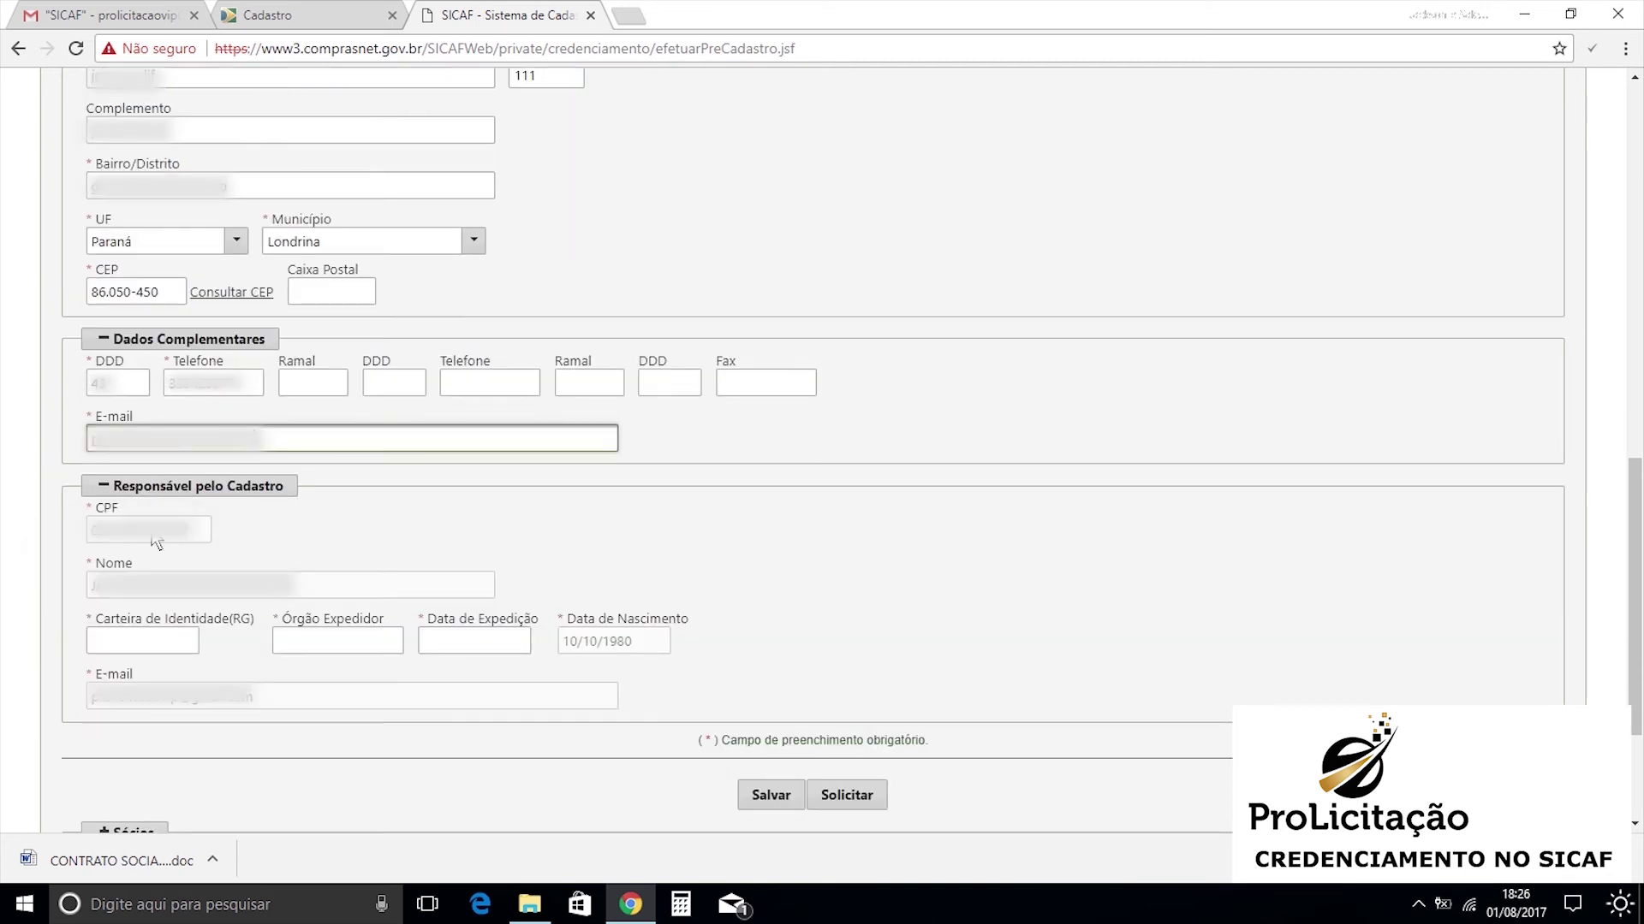
Step: Paste the identity card number and issuing body, and set the issue date to 25/04/1990
{"action": "scroll", "coordinate": [174, 643], "scroll_direction": "down", "scroll_amount": 1}
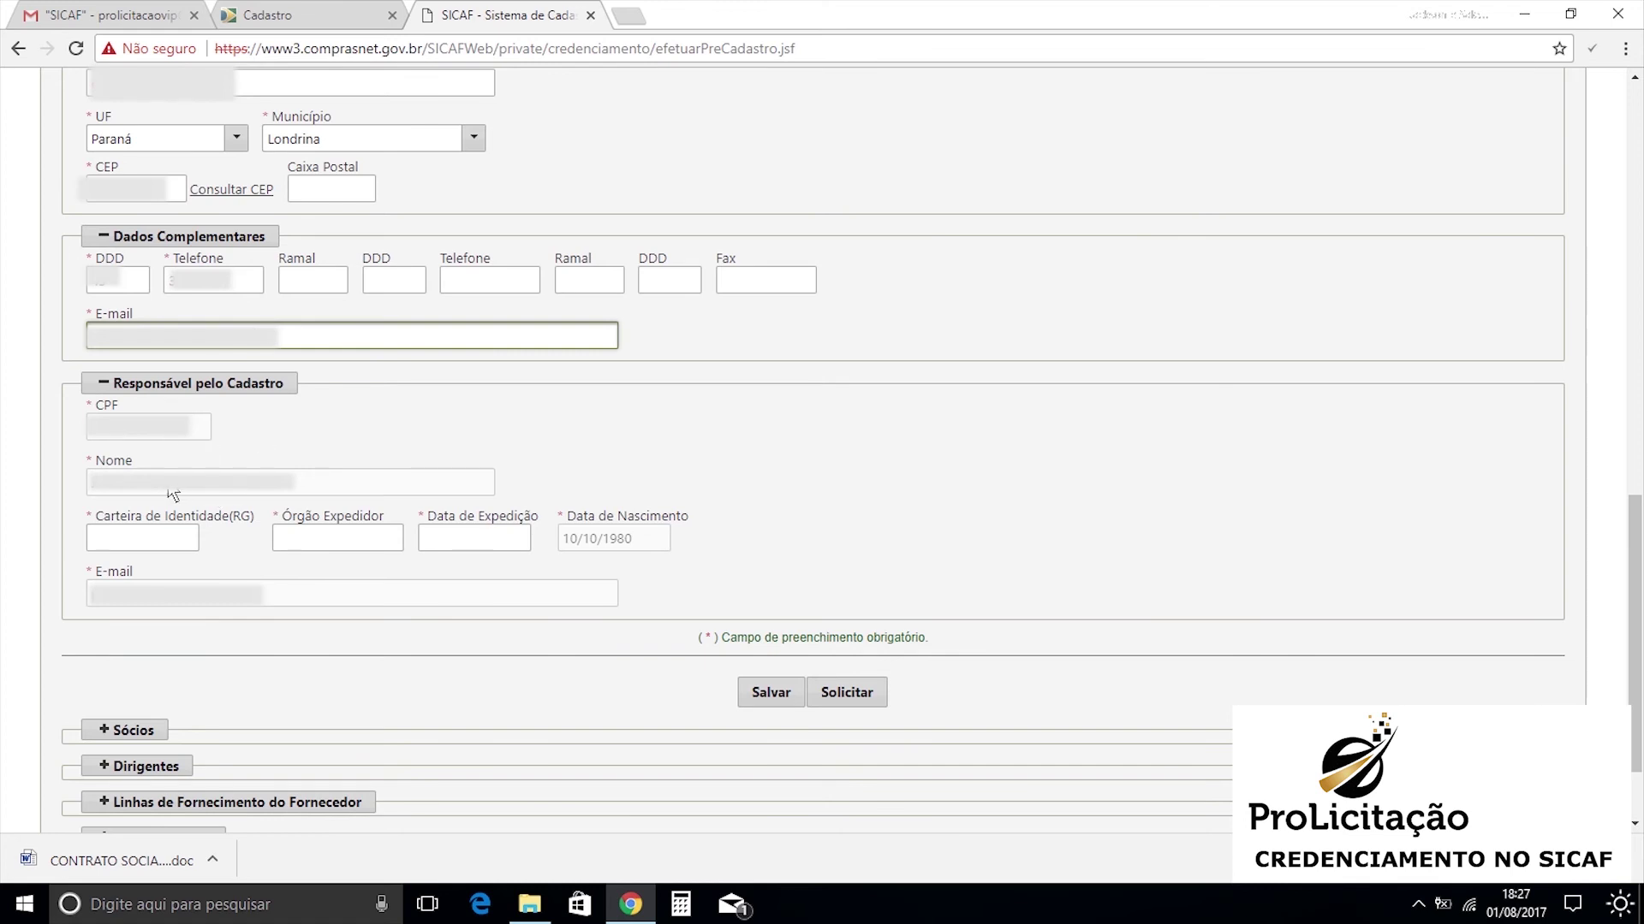
{"action": "left_click", "coordinate": [147, 541]}
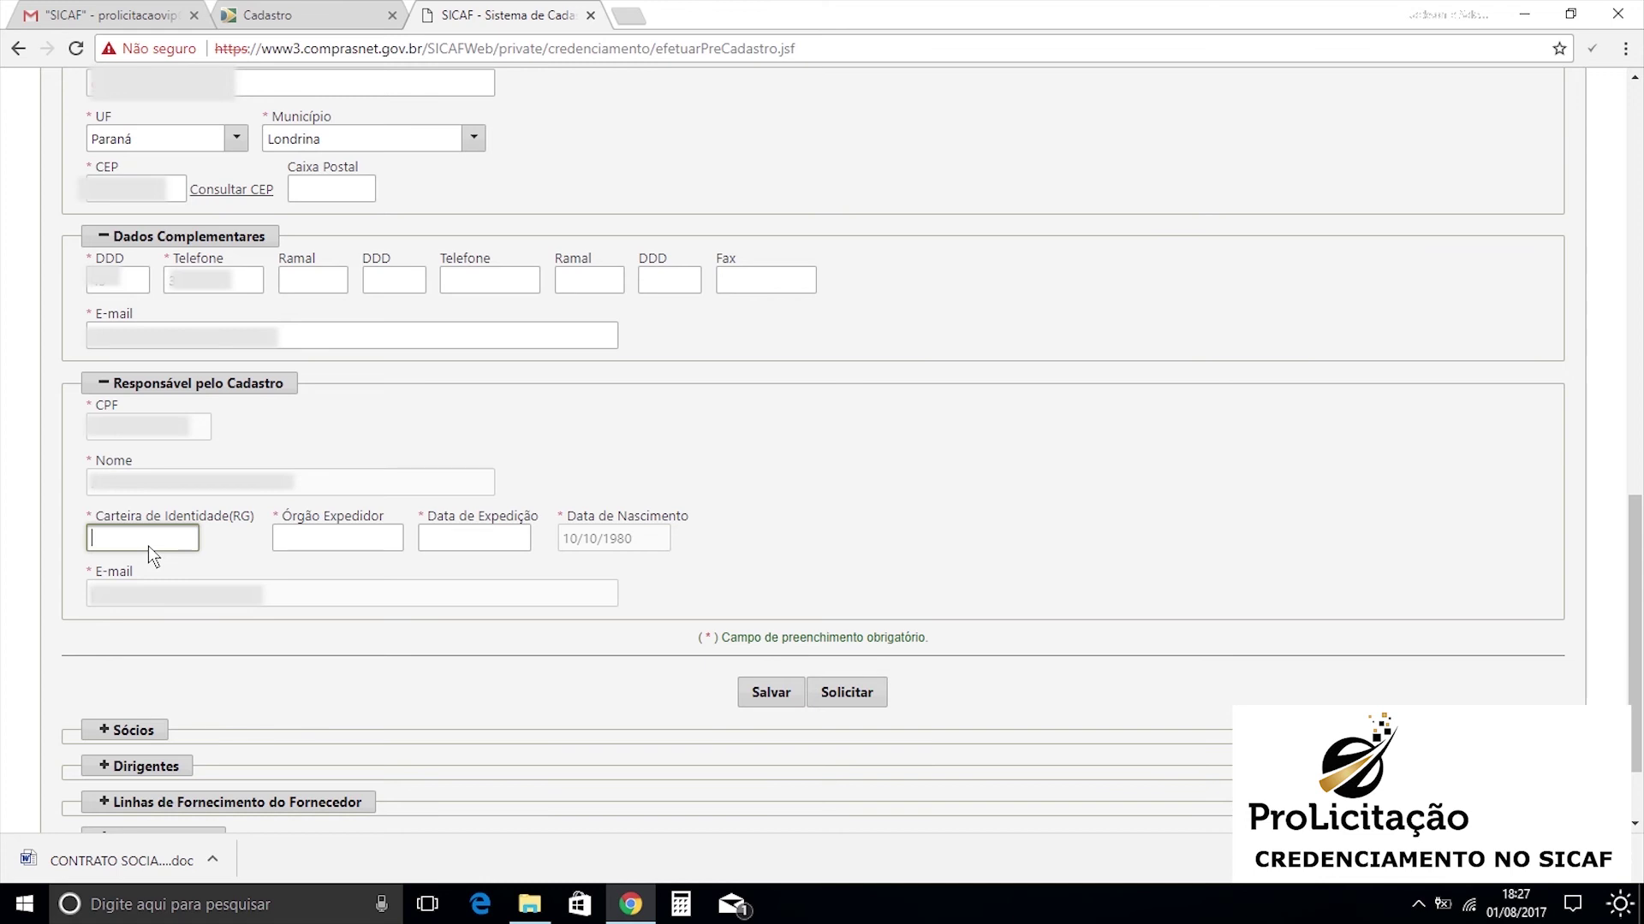
{"action": "key", "text": "ctrl+v"}
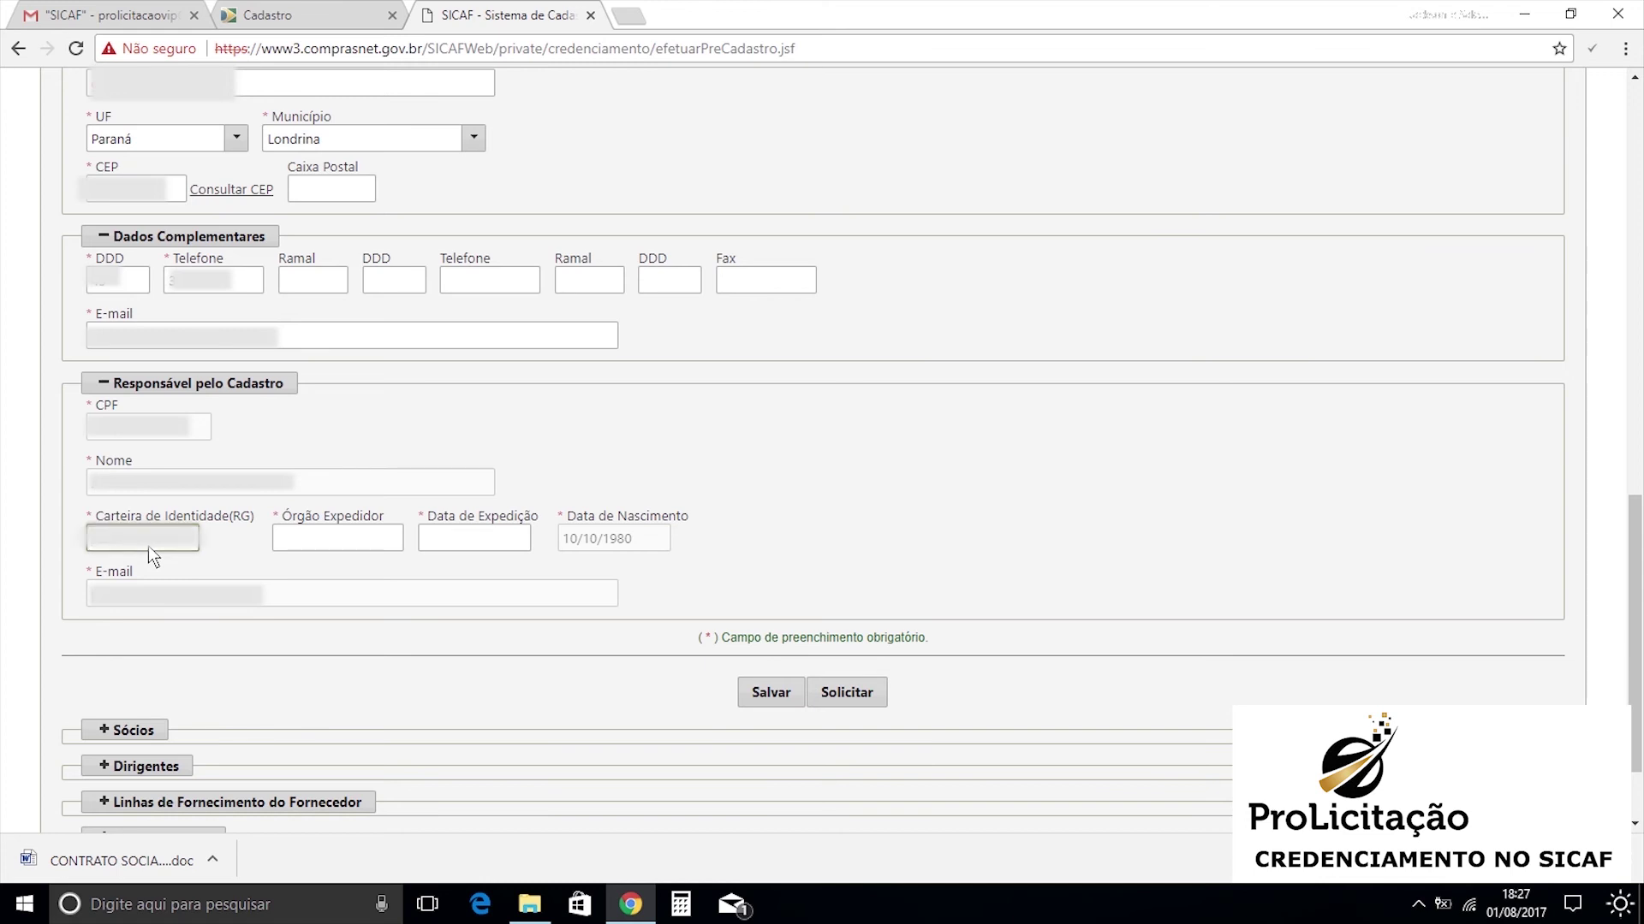
{"action": "left_click", "coordinate": [330, 538]}
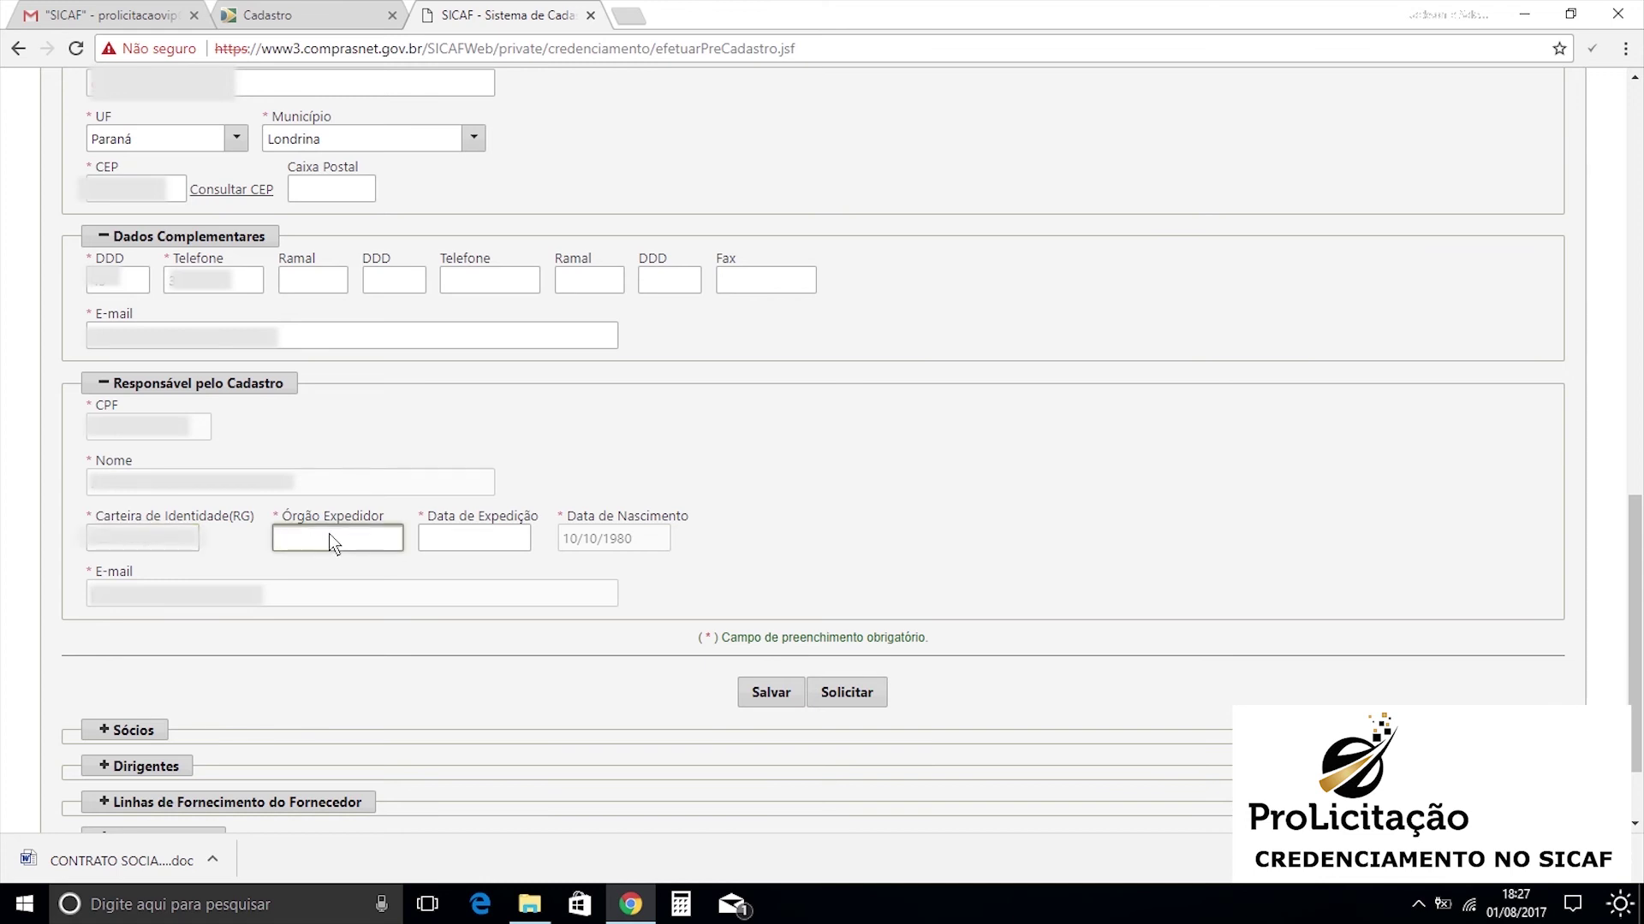
{"action": "key", "text": "ctrl+v"}
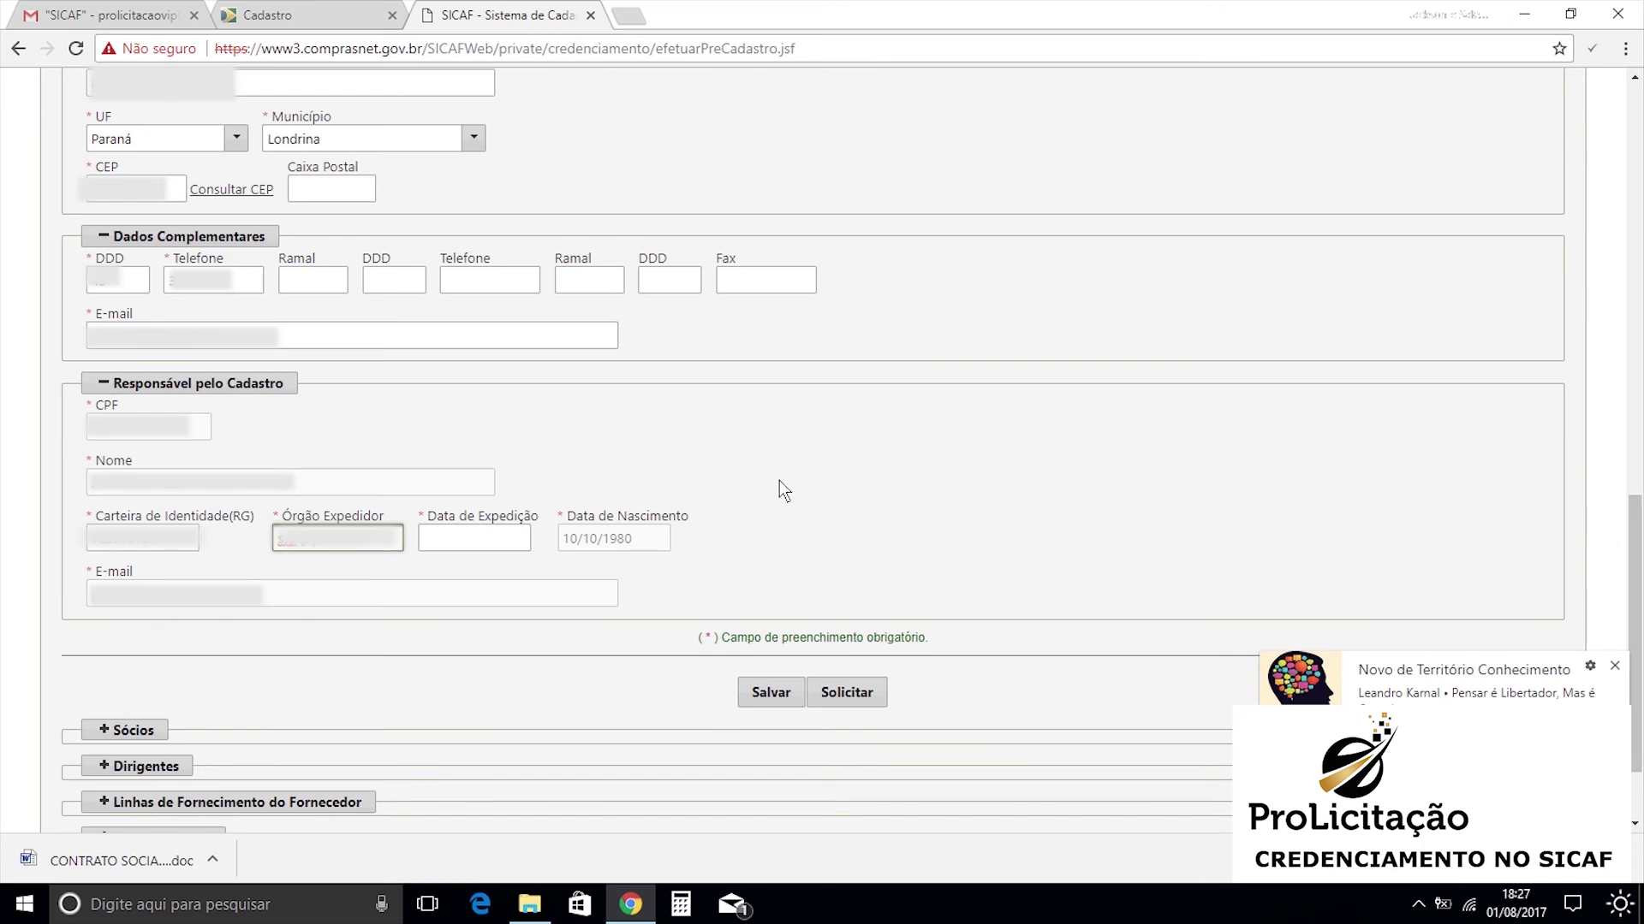
{"action": "left_click", "coordinate": [481, 537]}
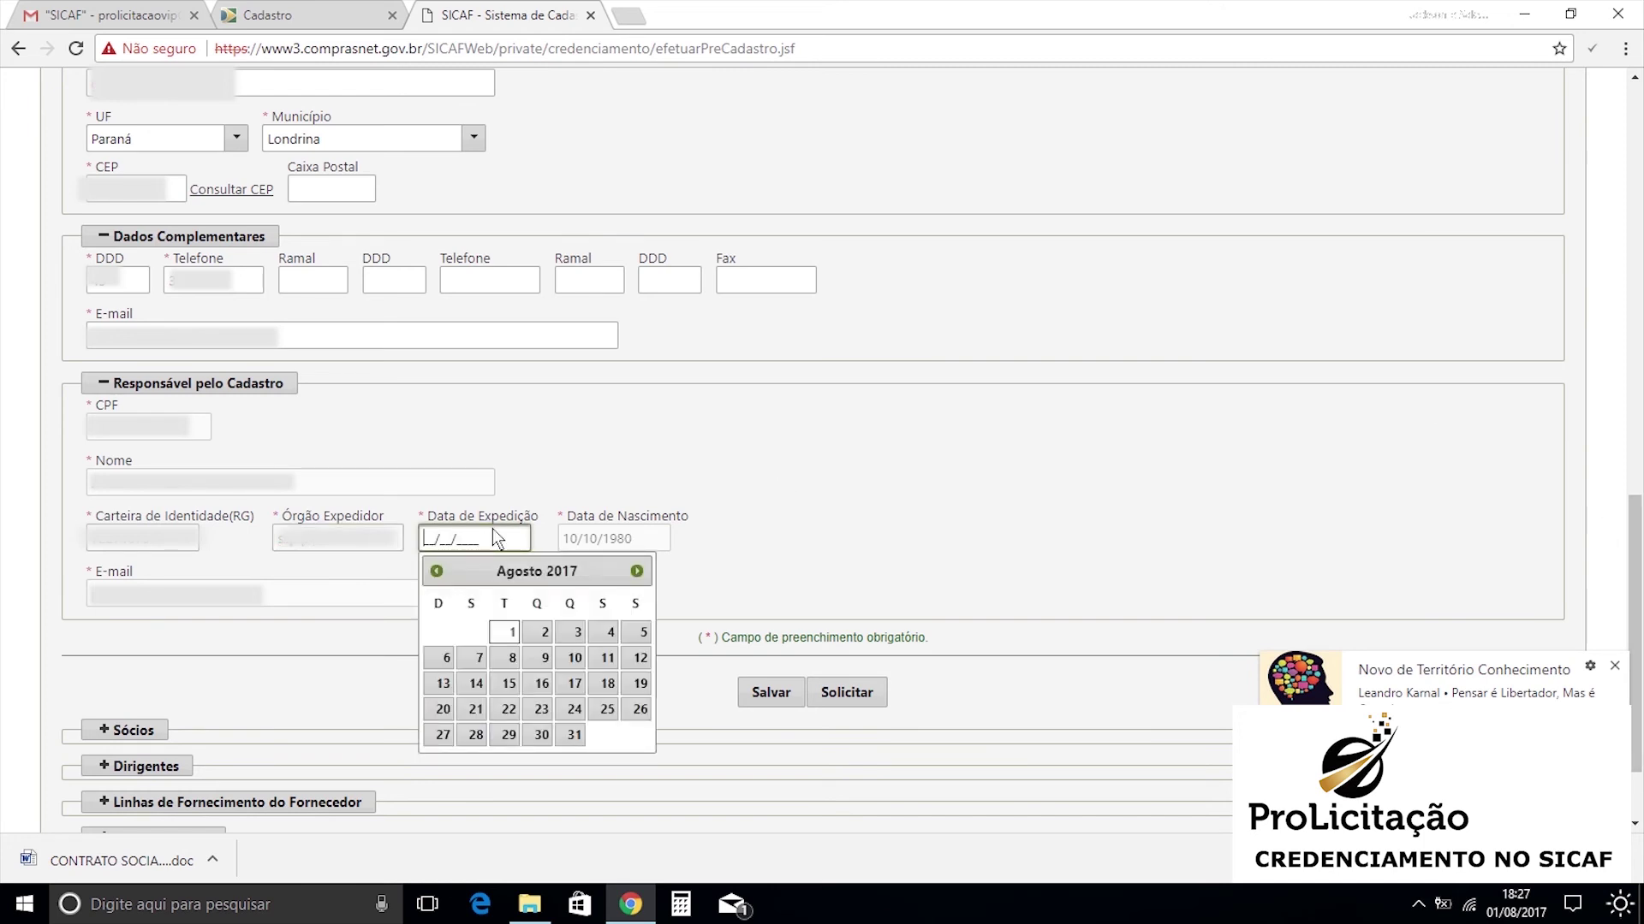
{"action": "type", "text": "25041990"}
{"action": "key", "text": "Tab"}
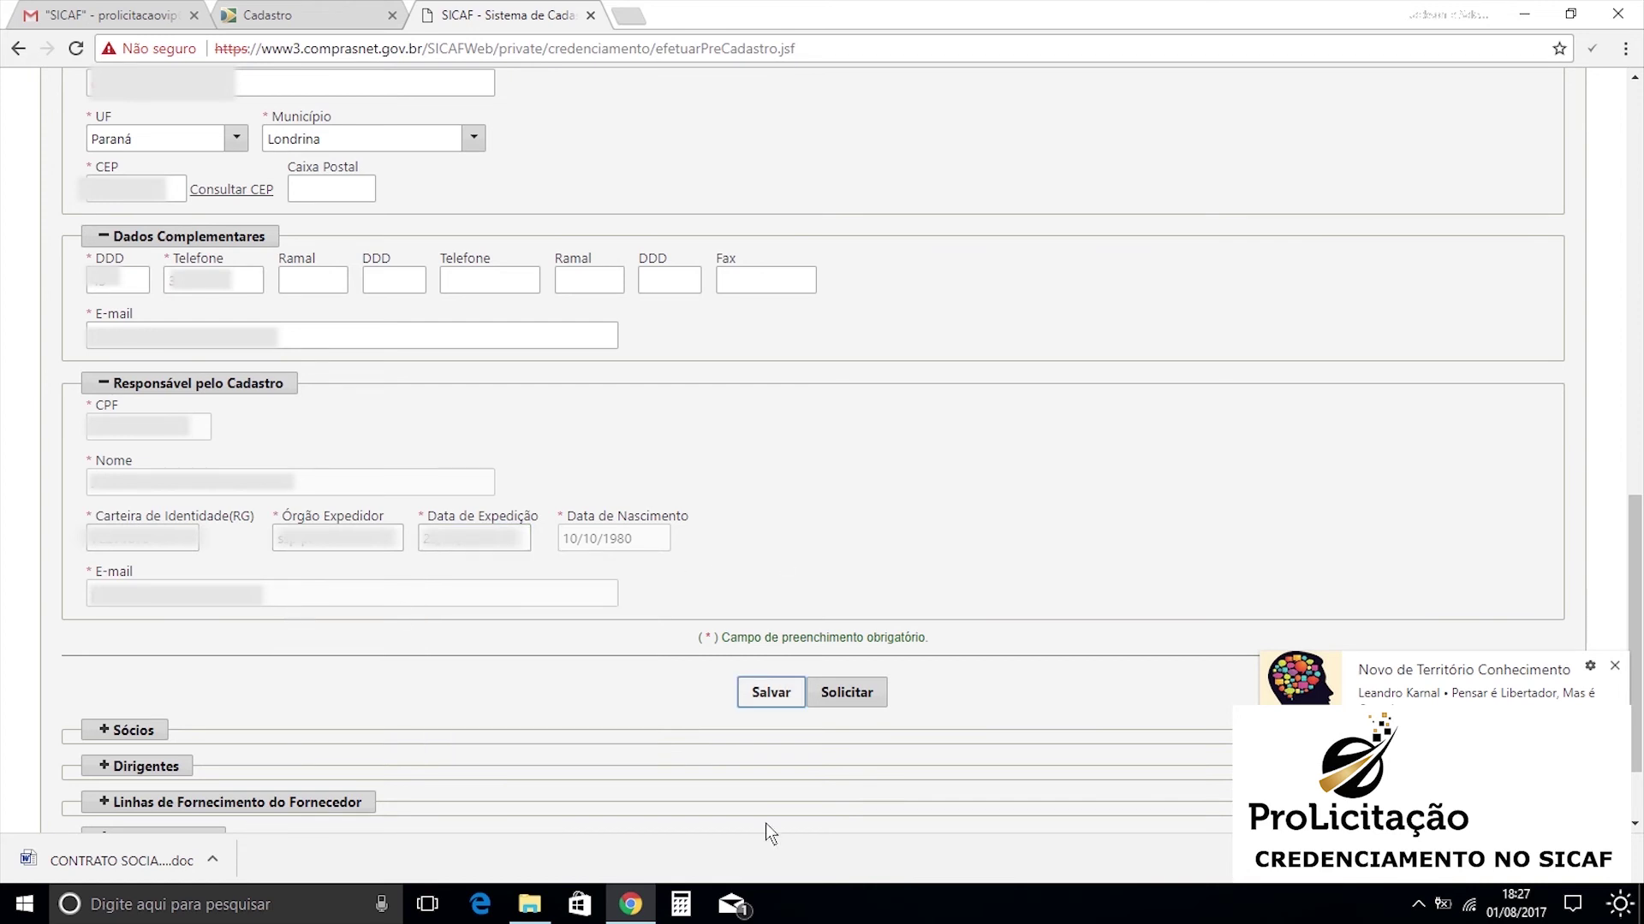
Step: Save the form, then expand the Sócios, Dirigentes, Linhas de Fornecimento and Representantes sections
{"action": "left_click", "coordinate": [770, 692]}
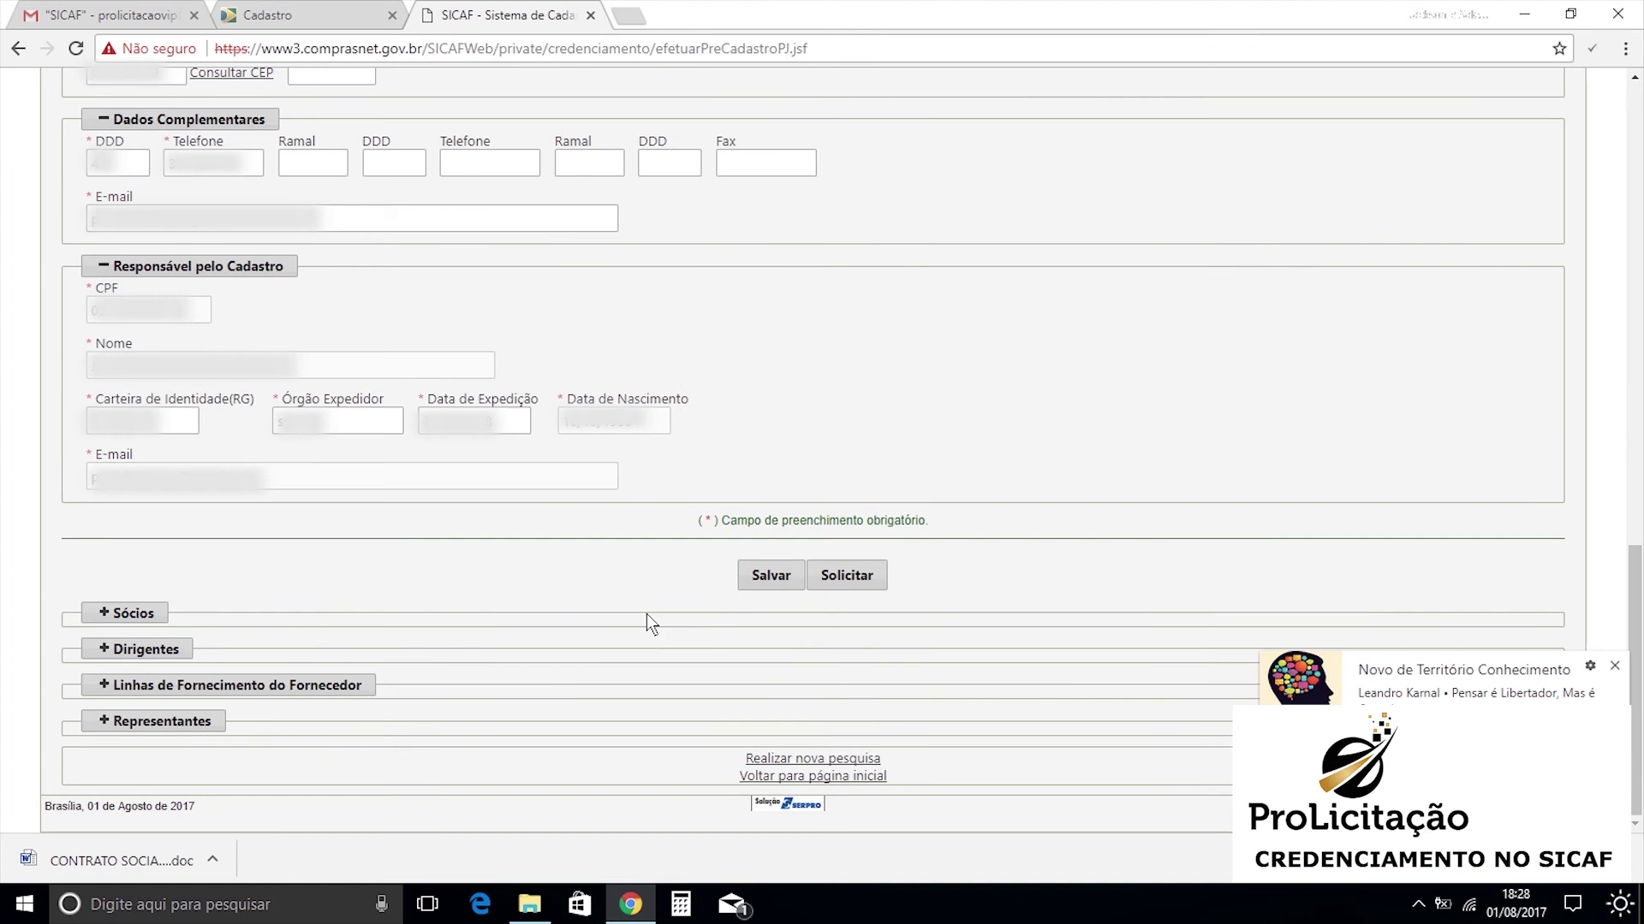
{"action": "left_click", "coordinate": [106, 613]}
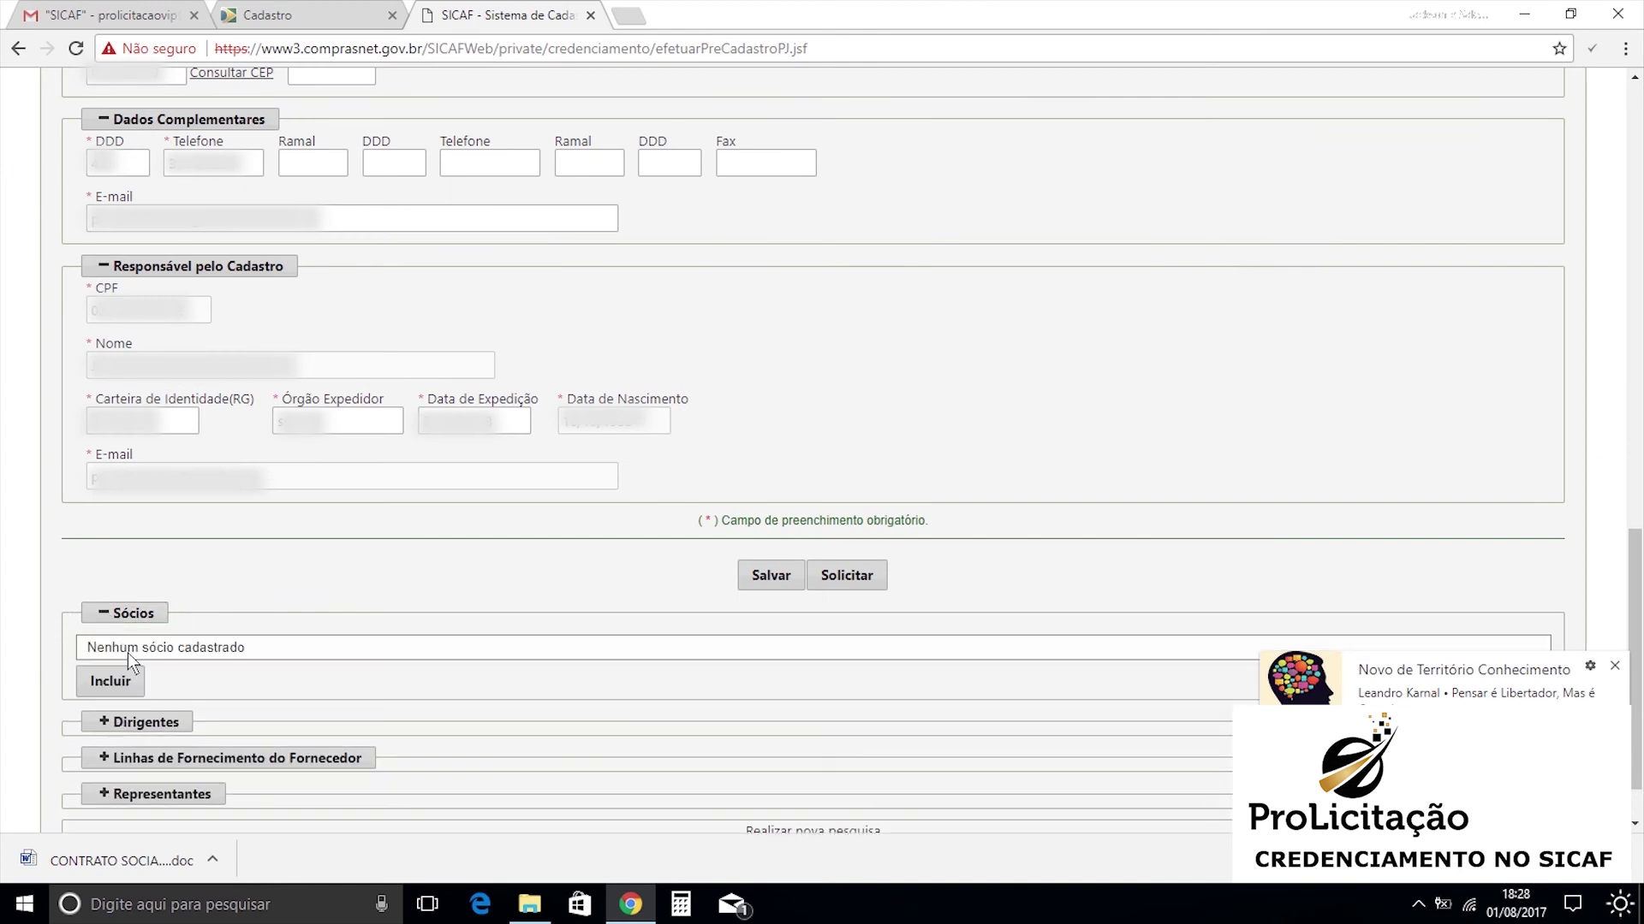
{"action": "left_click", "coordinate": [147, 719]}
{"action": "scroll", "coordinate": [147, 717], "scroll_direction": "down", "scroll_amount": 2}
{"action": "left_click", "coordinate": [183, 691]}
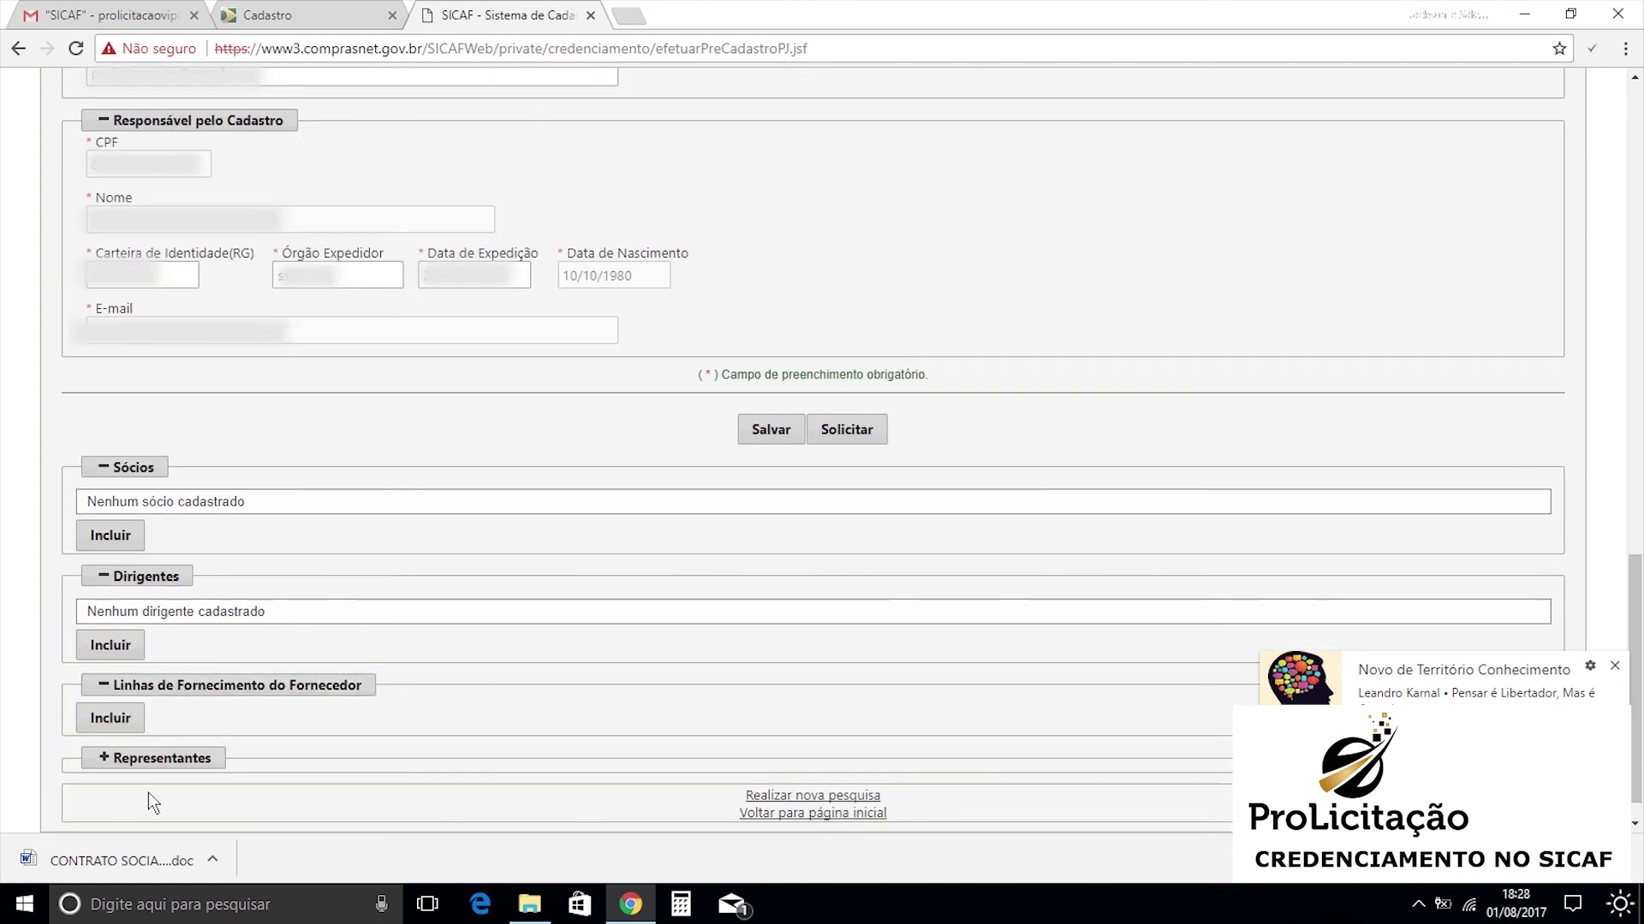
{"action": "left_click", "coordinate": [154, 761]}
{"action": "scroll", "coordinate": [635, 603], "scroll_direction": "down", "scroll_amount": 2}
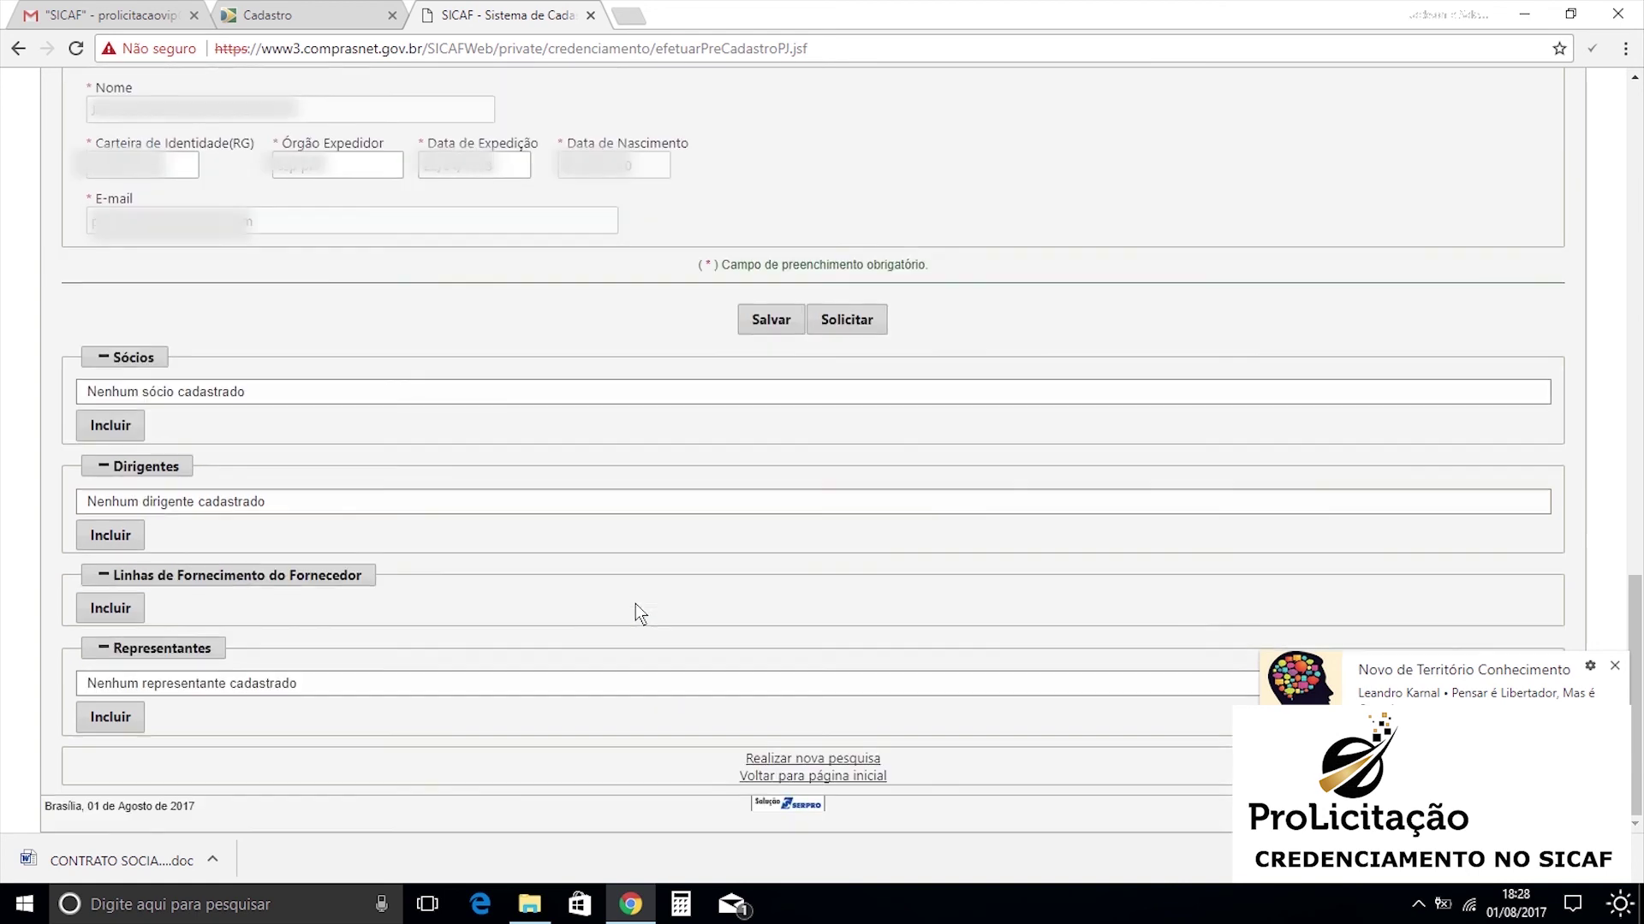